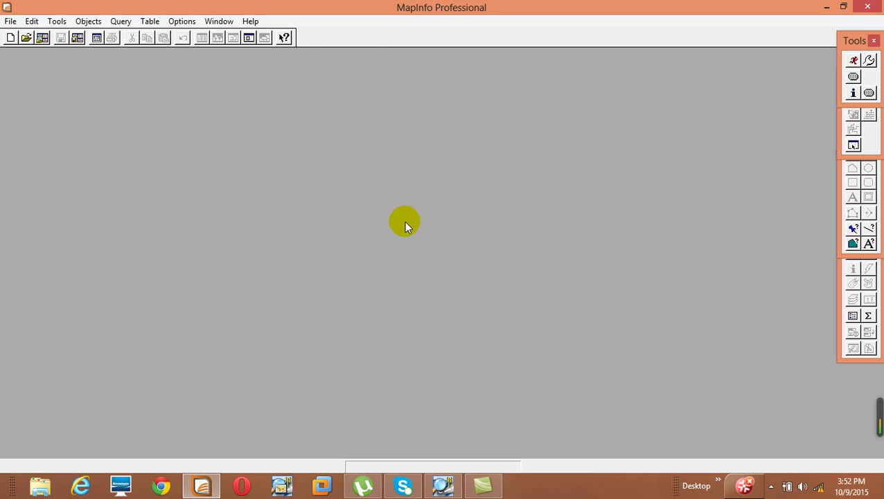
- Close the TEMS Investigation export logfile window and maximize its Map worksheet
click(442, 478)
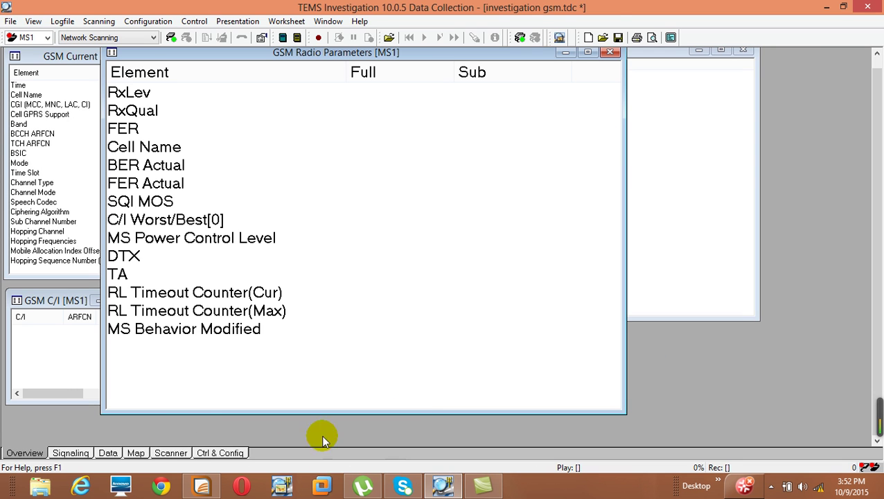
click(136, 453)
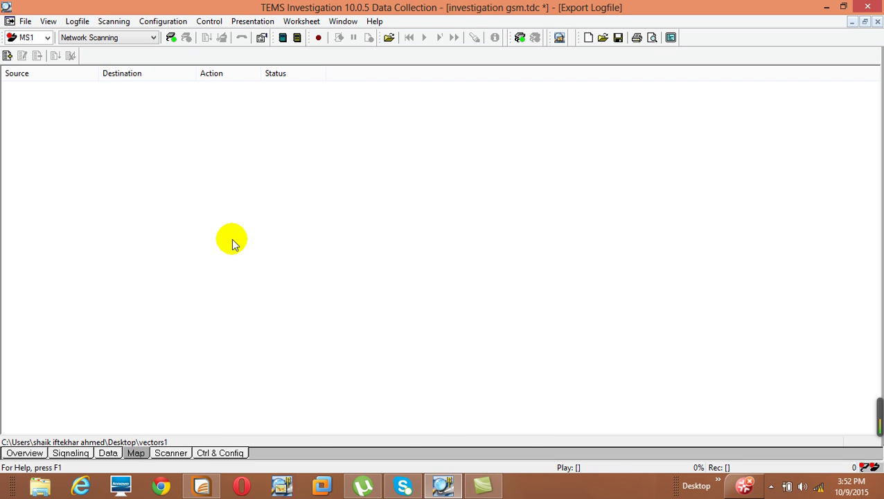
click(865, 21)
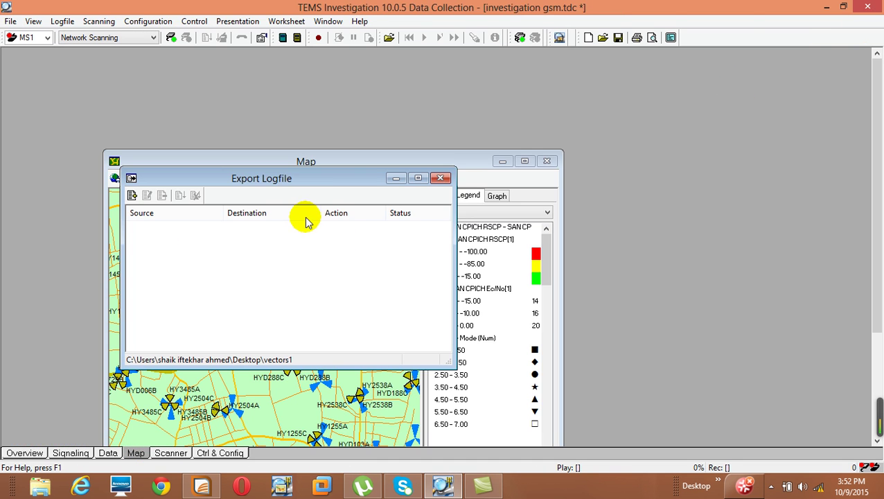
click(441, 178)
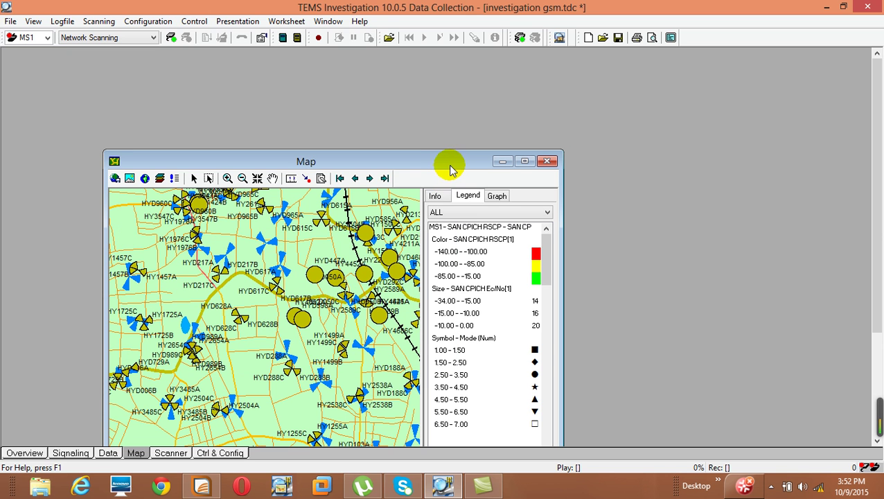
double_click(450, 161)
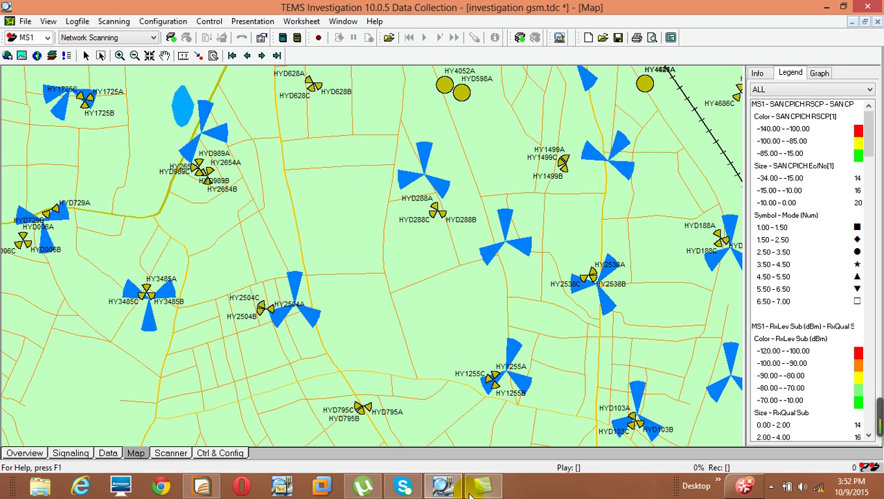
click(211, 488)
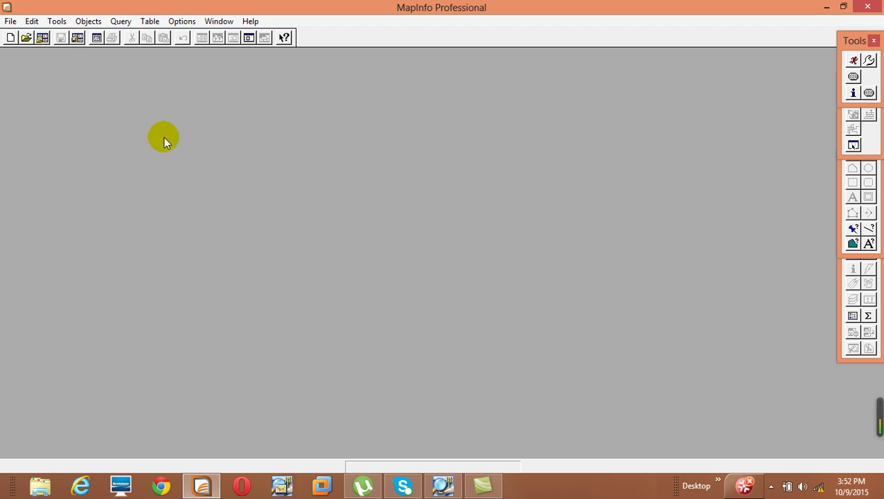
- In the Open dialog, select all ten tables in the Desktop\vectors1 folder
click(27, 40)
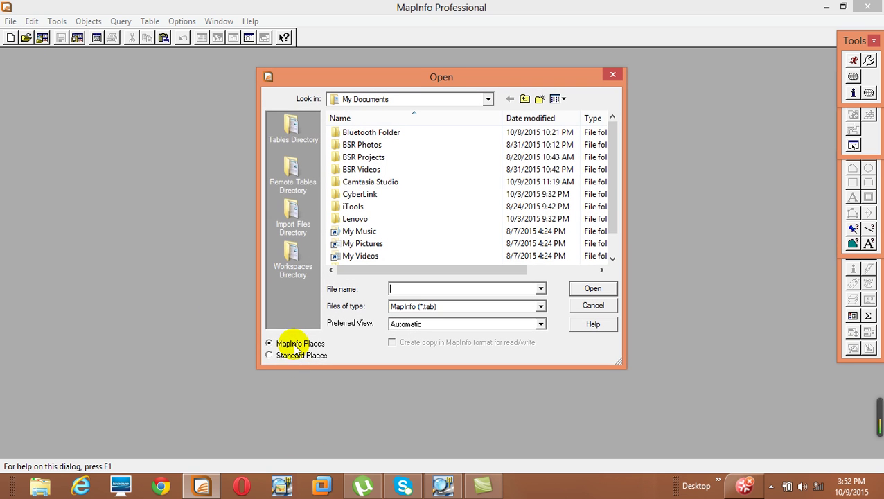
click(290, 356)
click(293, 164)
click(377, 173)
key(v)
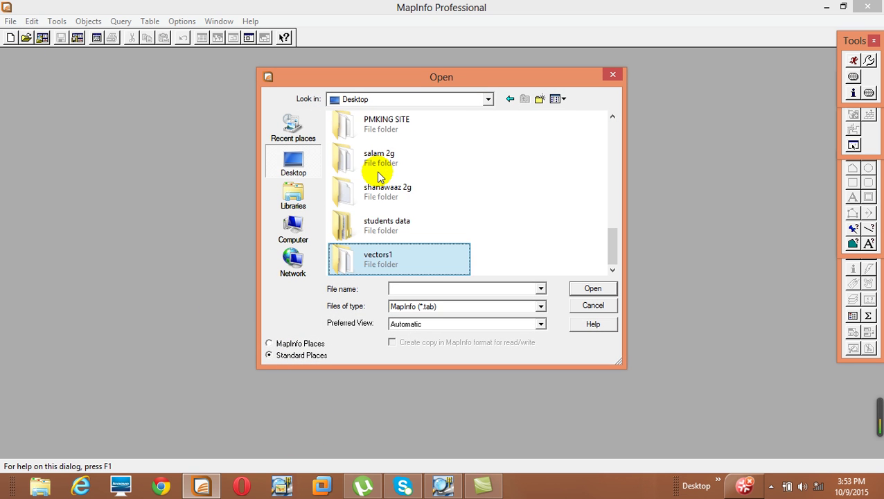
double_click(405, 260)
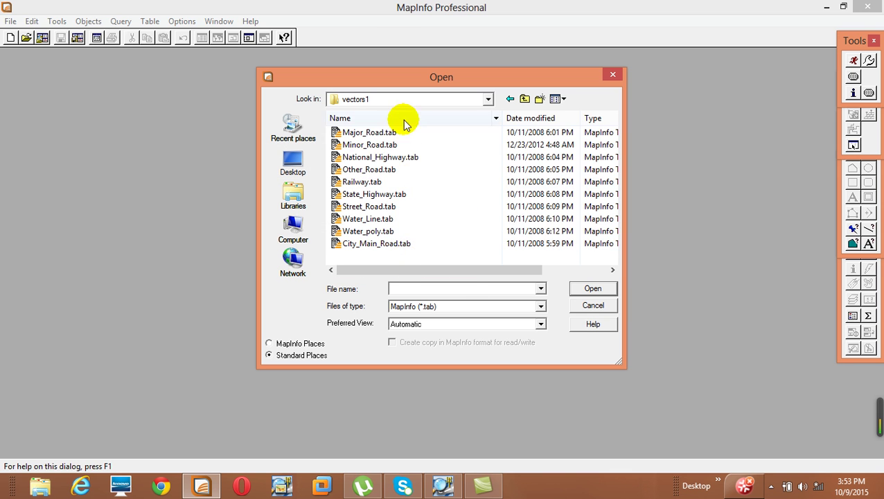
key(ctrl+a)
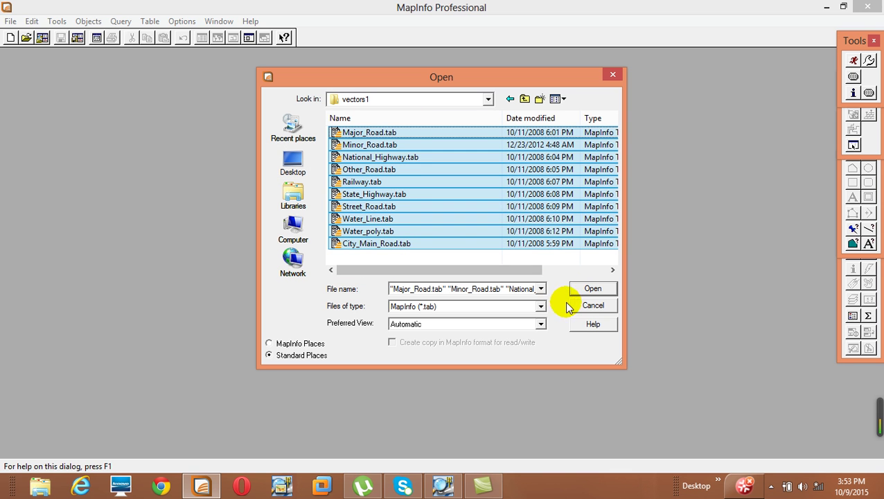
- Open the tables into the Current Mapper, dismissing the Water_Line error
click(466, 322)
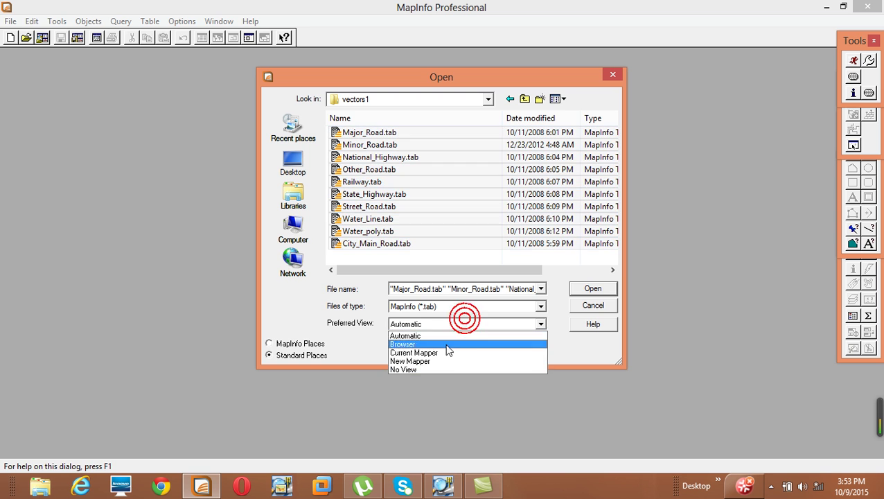
click(449, 345)
click(593, 290)
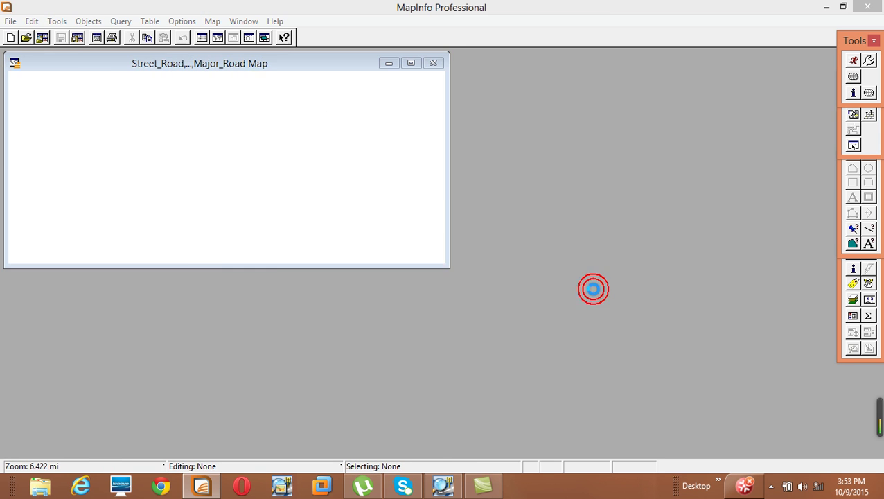
click(571, 287)
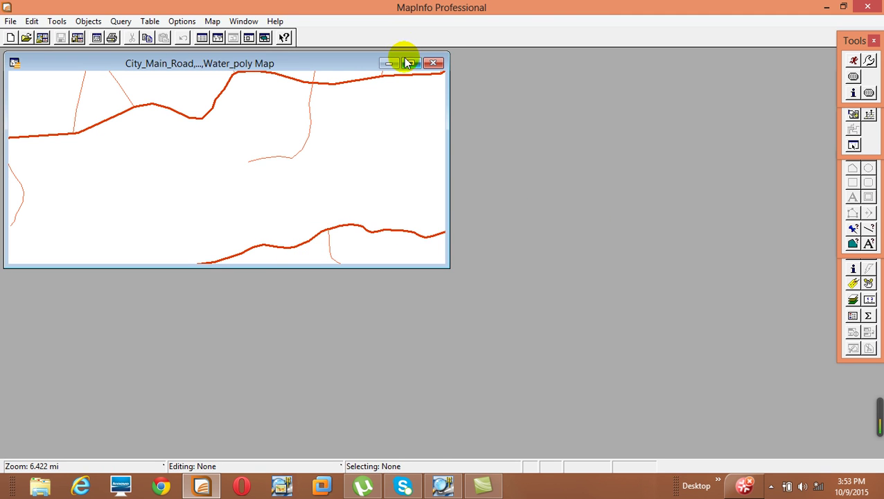
- Maximize the map window and zoom out to show the whole regional road network
click(409, 63)
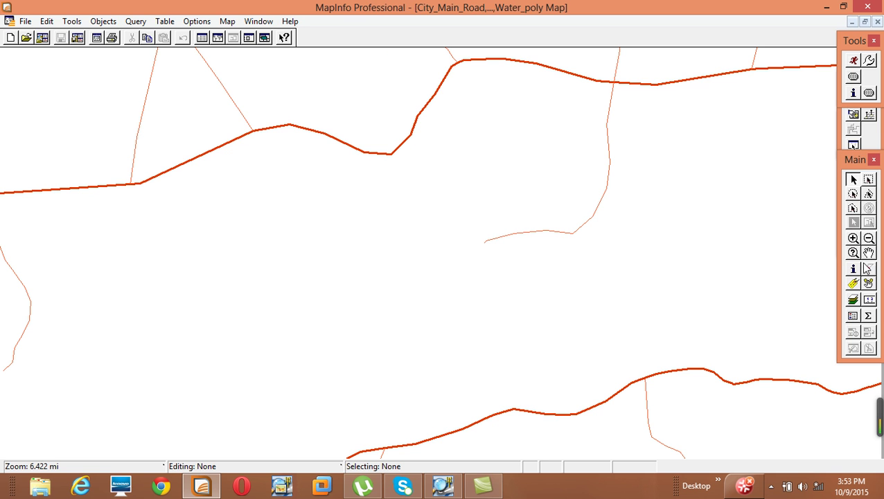
click(869, 239)
click(664, 270)
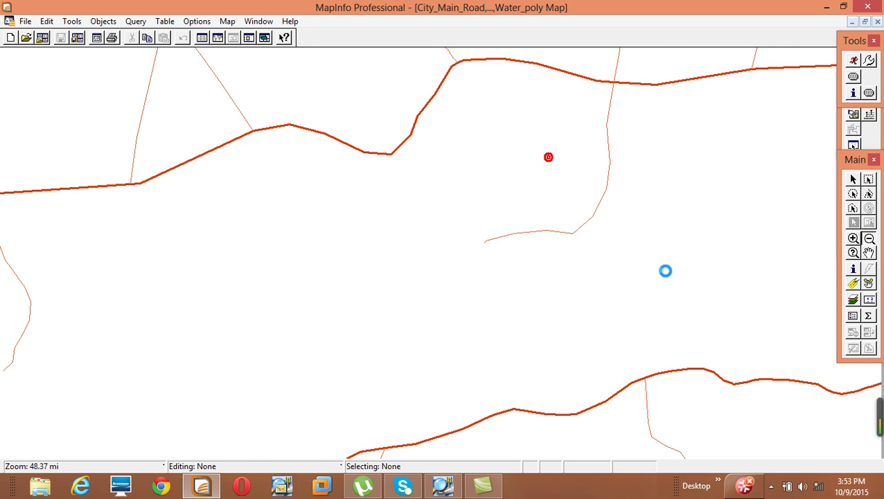
click(574, 267)
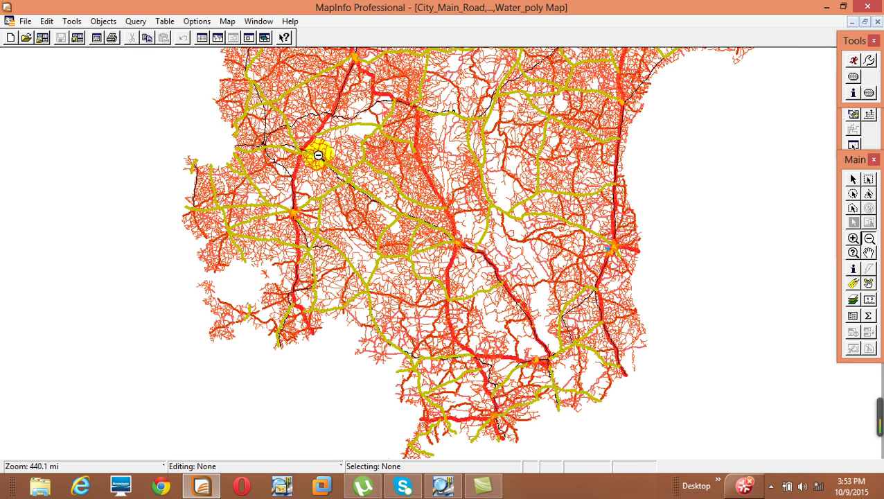
- Browse via 'desktop data sep 0102015' to 'docomo site data', declining the permission prompt, and open MCOMSite.TAB
click(25, 38)
click(370, 207)
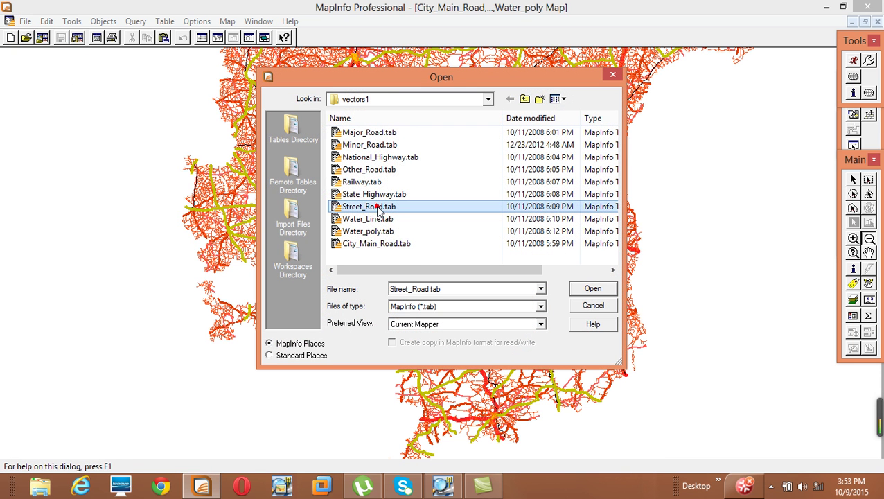
key(BackSpace)
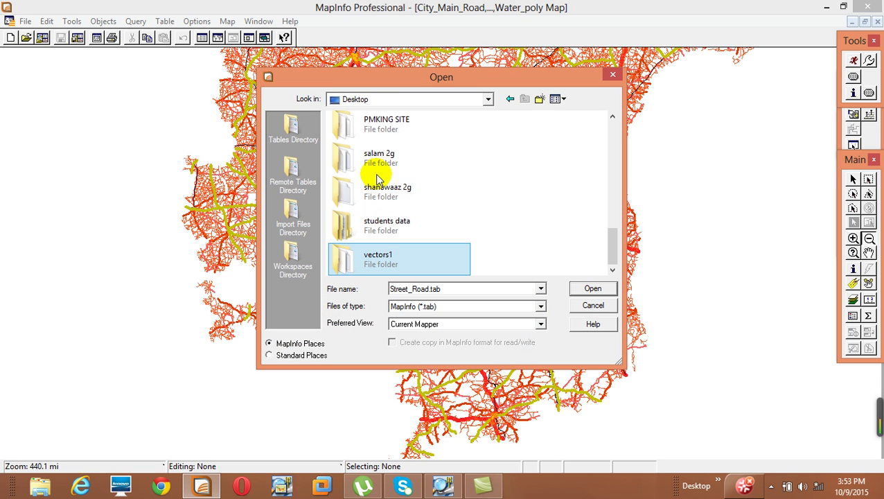
click(375, 184)
scroll(375, 183, up, 3)
click(414, 127)
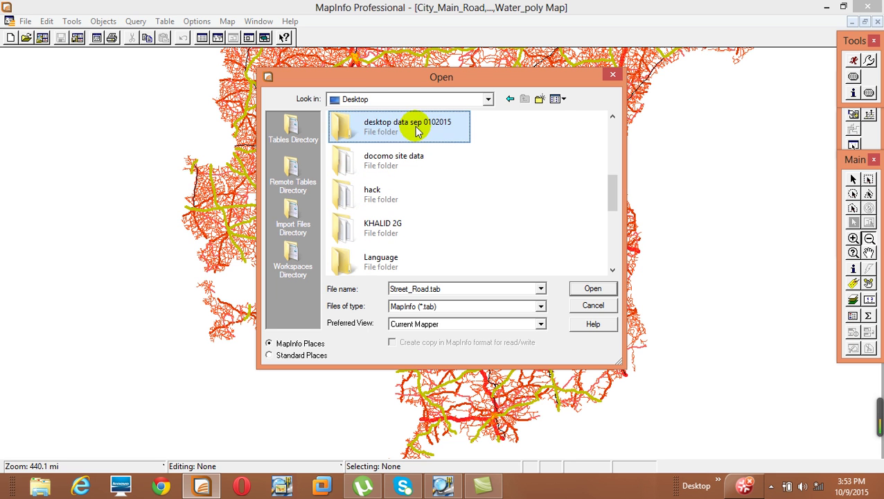
double_click(416, 127)
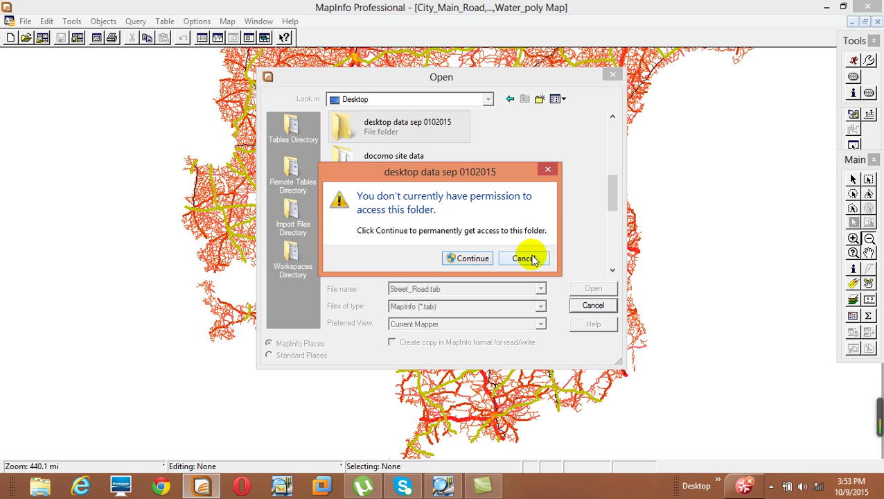
click(526, 257)
click(395, 165)
double_click(395, 165)
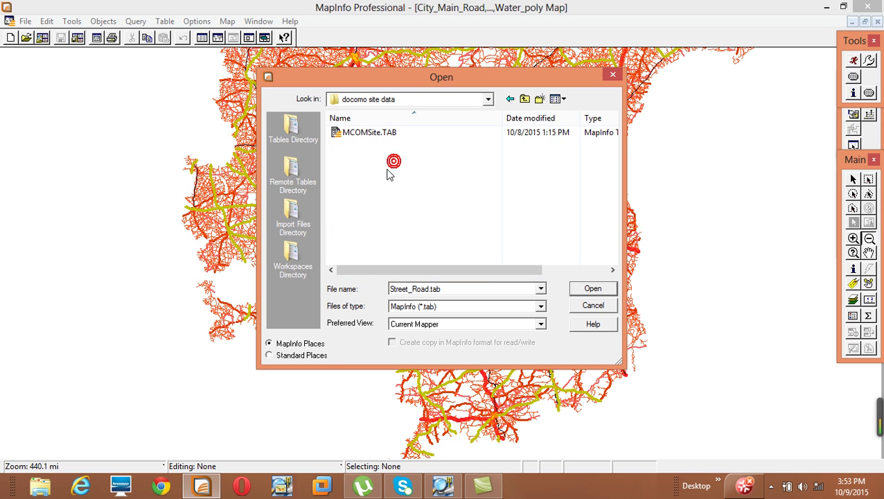
double_click(360, 135)
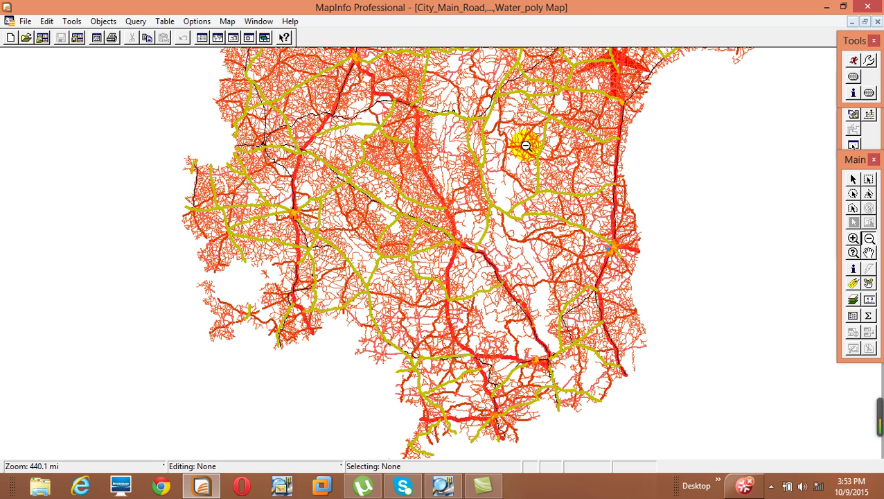
- Pan the map, then zoom in with marquees over the city centre until the site sectors show
click(868, 253)
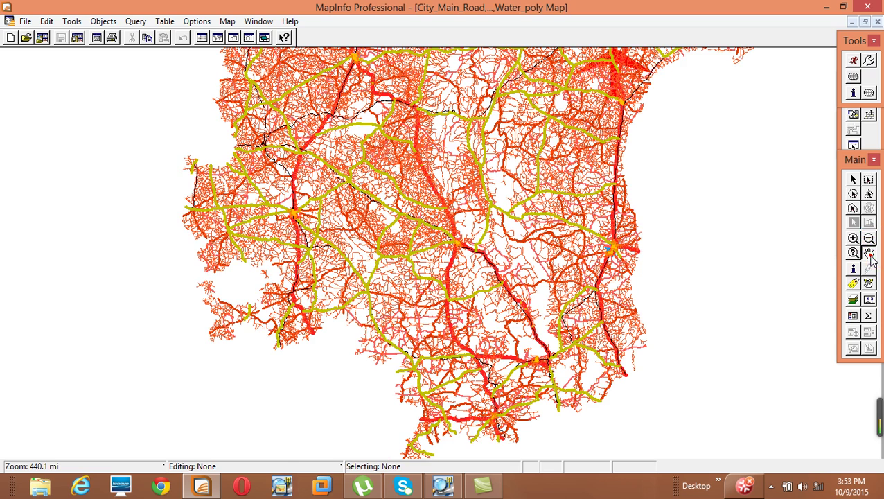
drag(586, 204, 558, 329)
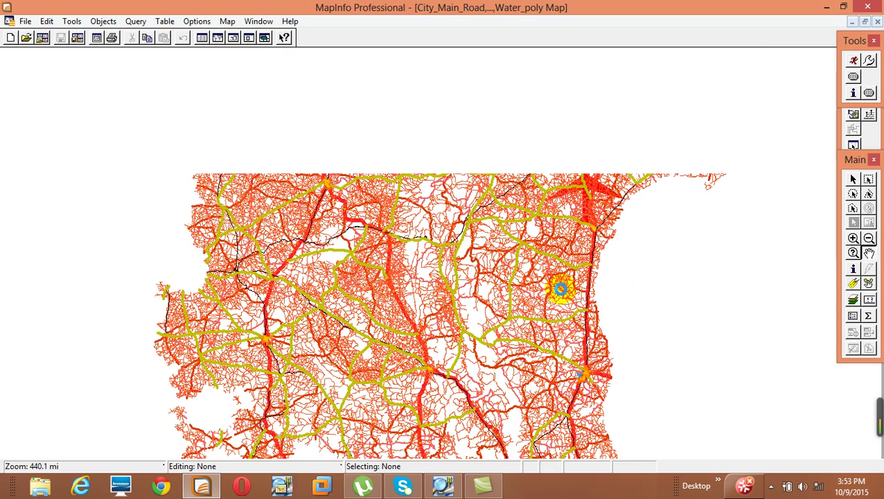
drag(560, 288, 616, 240)
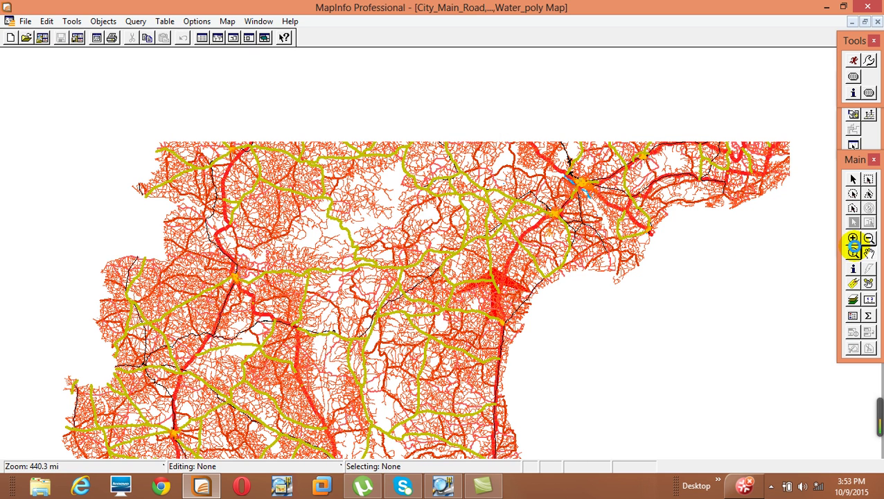
click(852, 239)
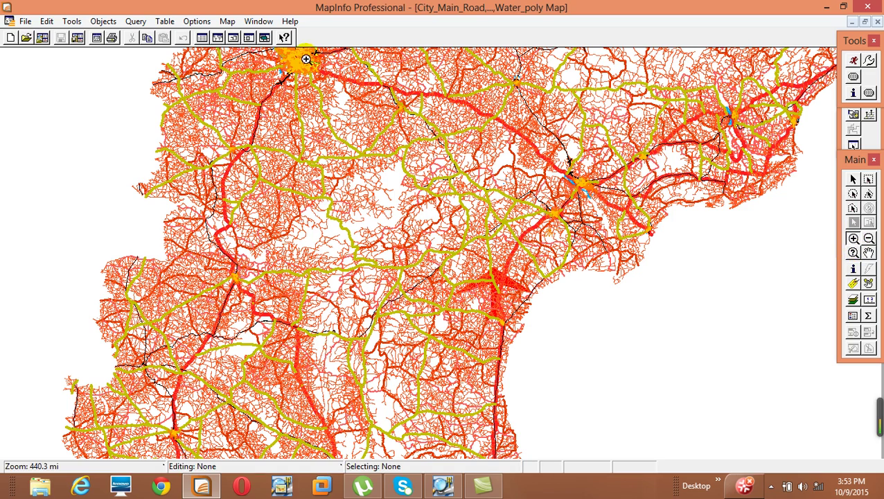
drag(308, 66, 337, 90)
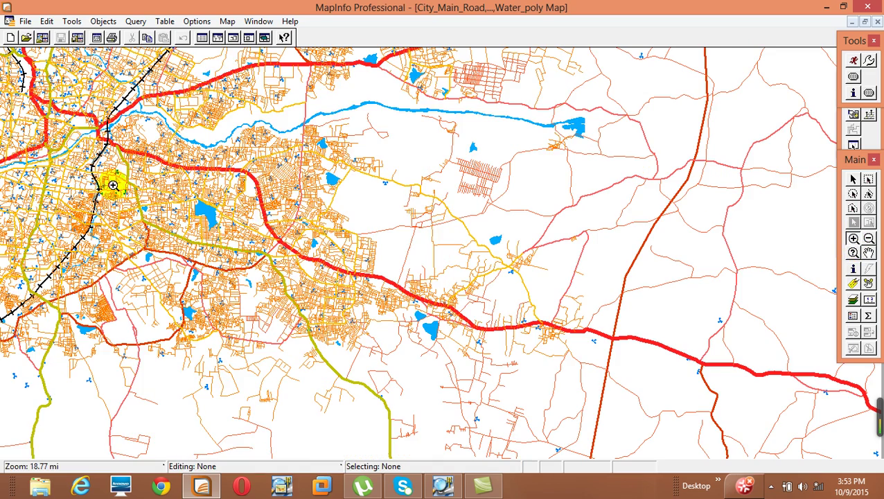
drag(43, 111, 219, 244)
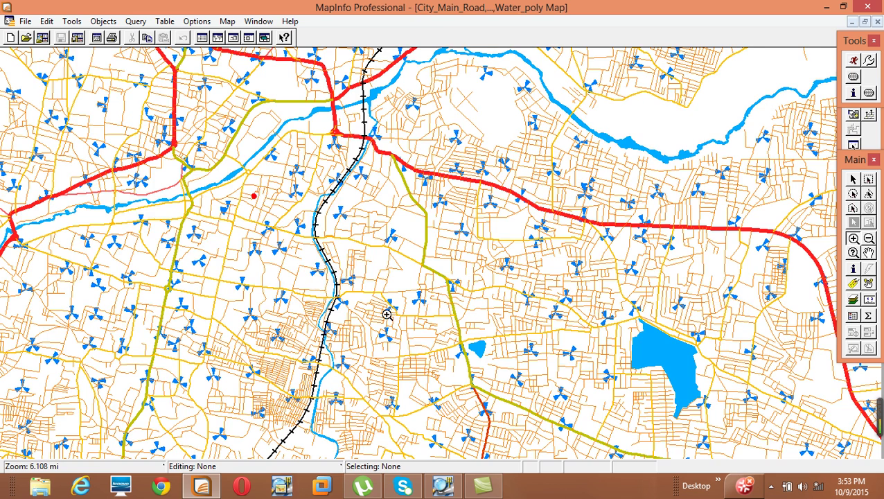
drag(249, 191, 465, 357)
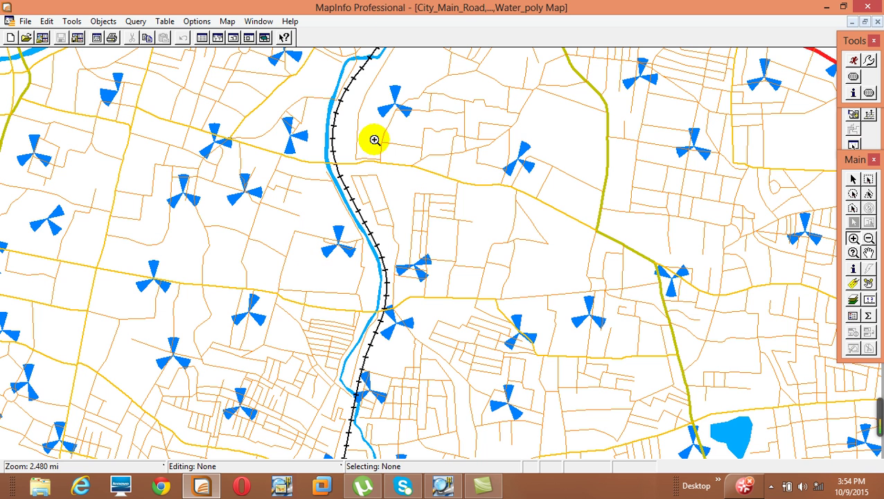
- In Layer Control, move MCOMSite to the top of the list, just below Cosmetic Layer
right_click(259, 161)
click(278, 168)
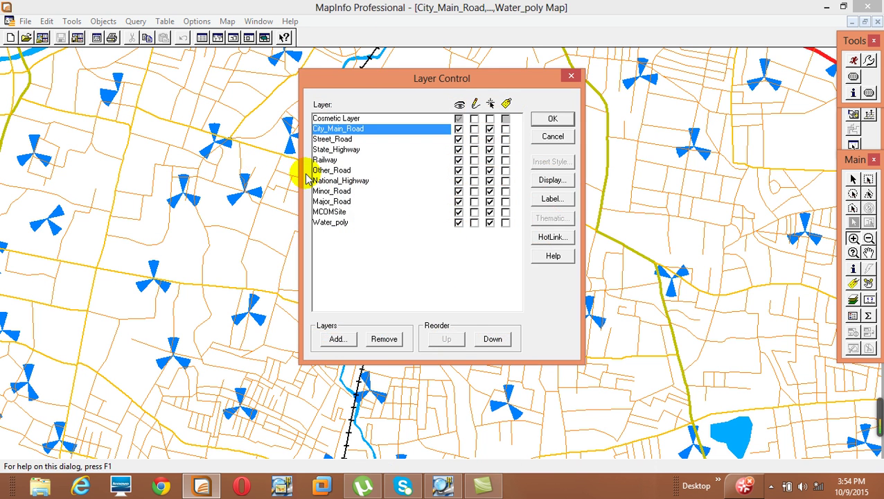
click(336, 211)
drag(335, 180, 339, 119)
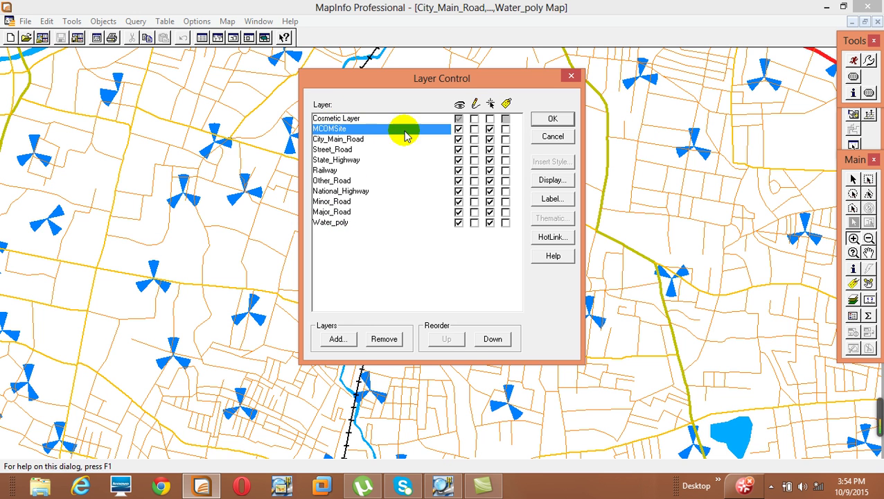
click(549, 120)
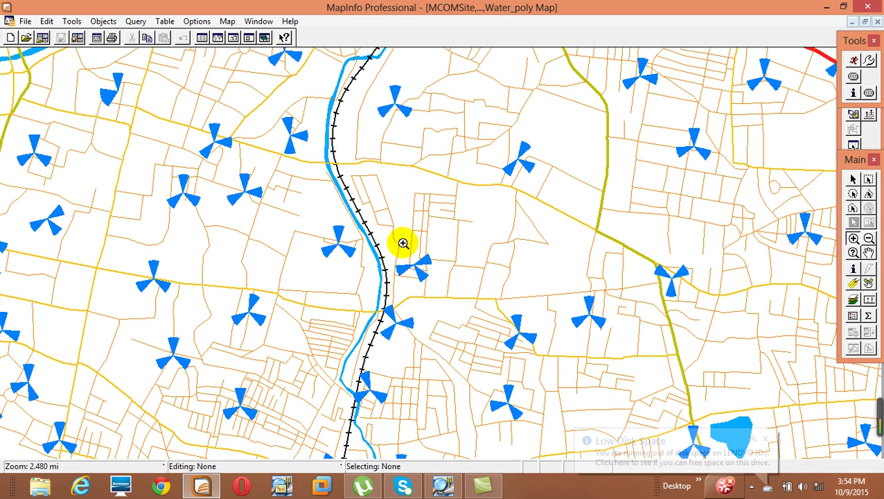
- Tick Auto Label for MCOMSite in Layer Control so site IDs like 15021 appear
right_click(270, 202)
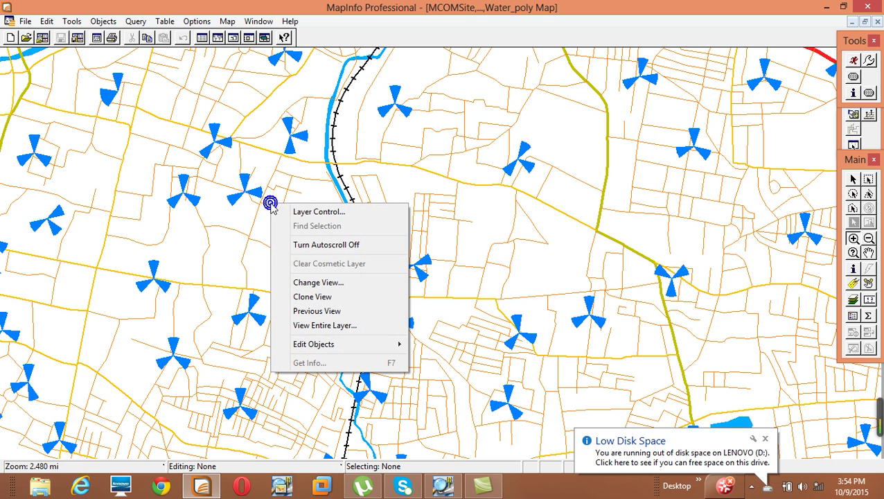
click(299, 213)
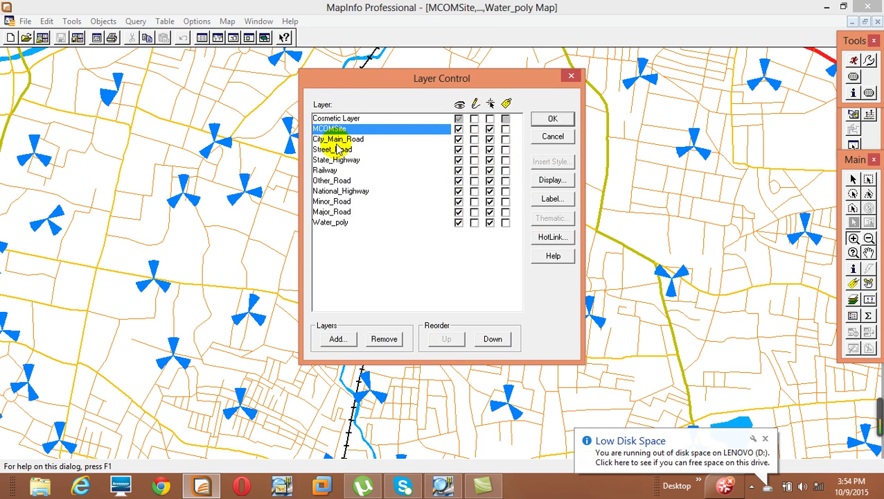
click(488, 128)
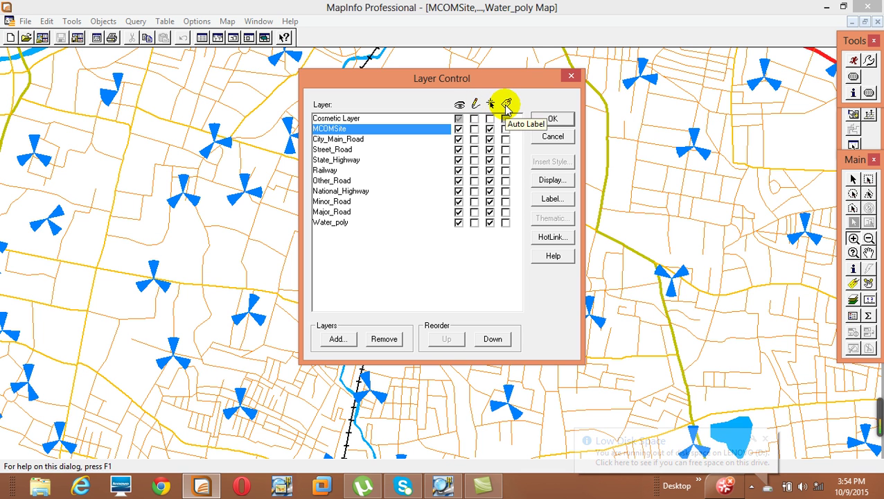
click(505, 129)
click(551, 119)
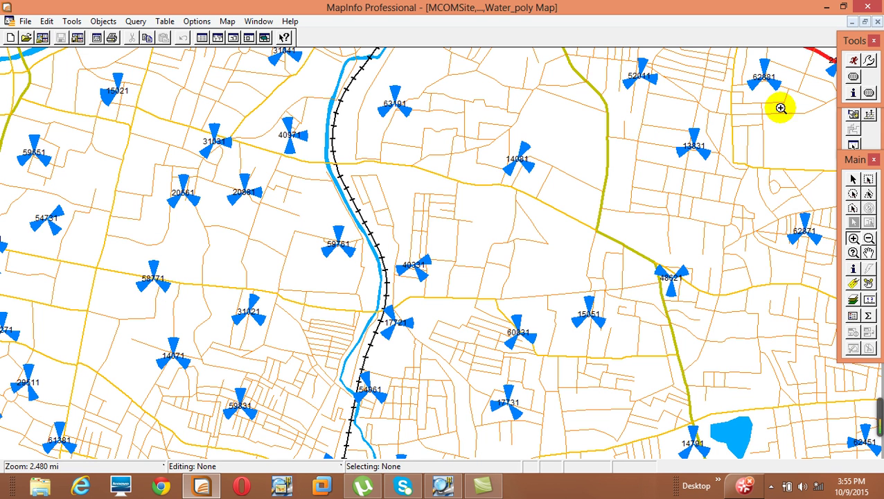
- Bring the Drawing toolbar into view
click(876, 135)
click(859, 162)
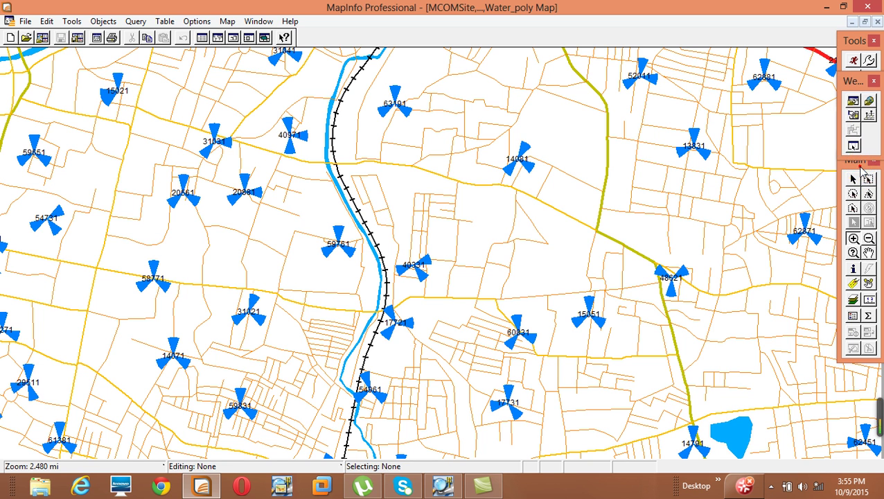
click(859, 161)
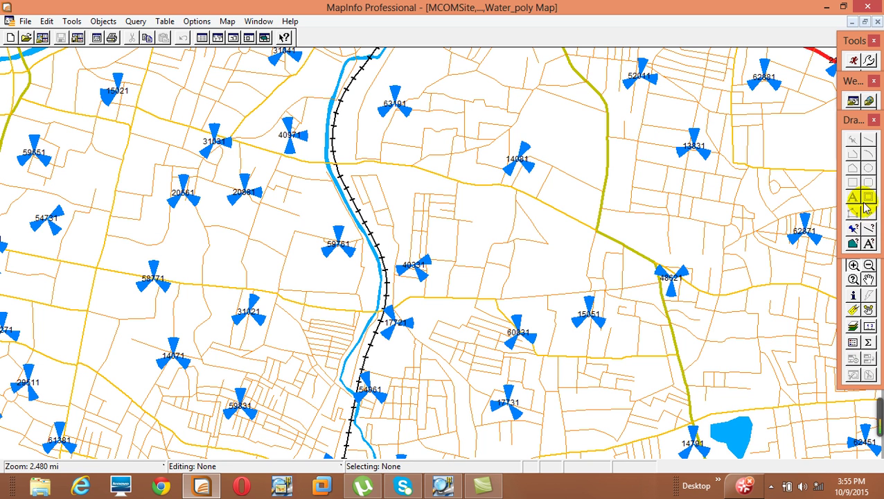
click(857, 141)
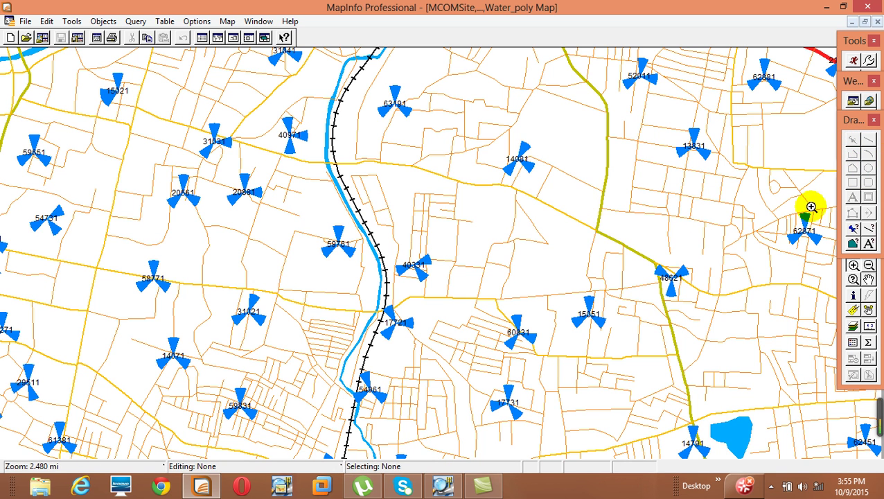
- Tick Editable for the MCOMSite layer in Layer Control and apply it
right_click(657, 204)
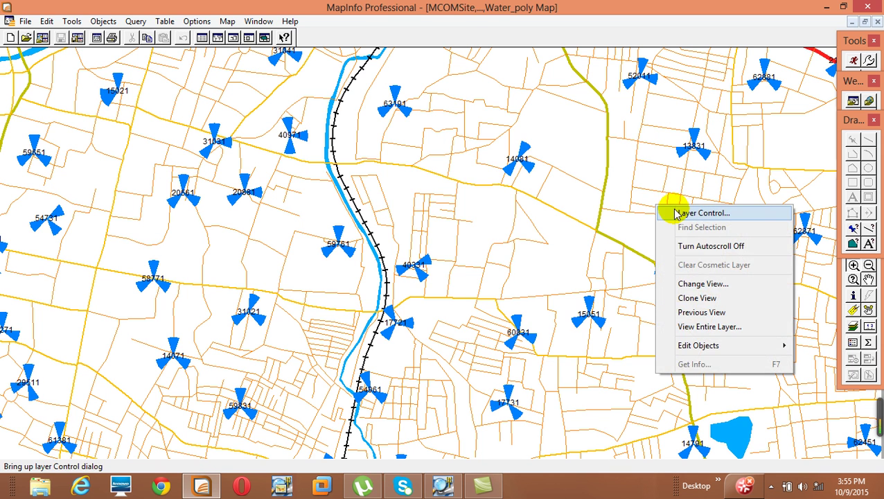
click(699, 214)
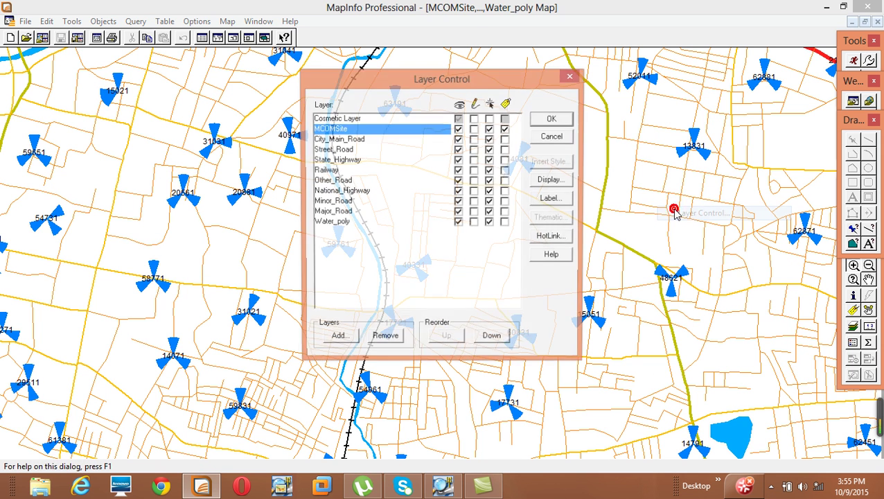
click(474, 129)
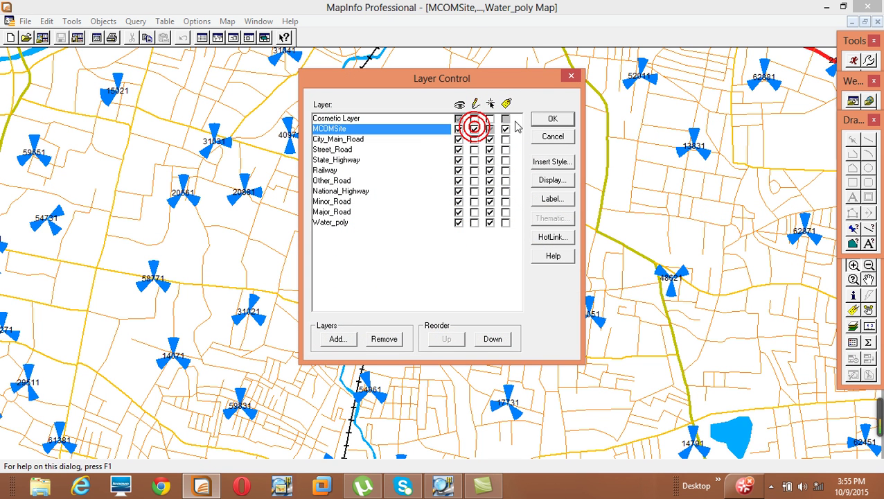
click(553, 118)
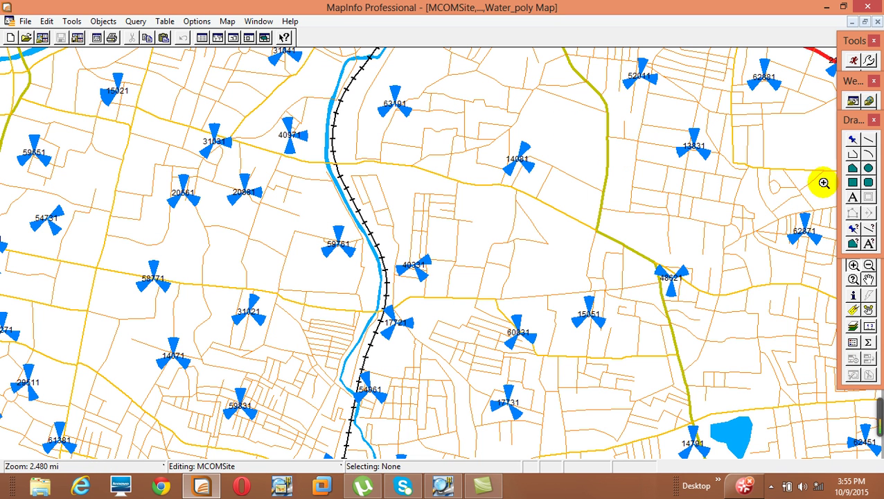
- Place a point symbol on the map between sites 14081 and 15051
click(852, 141)
click(547, 261)
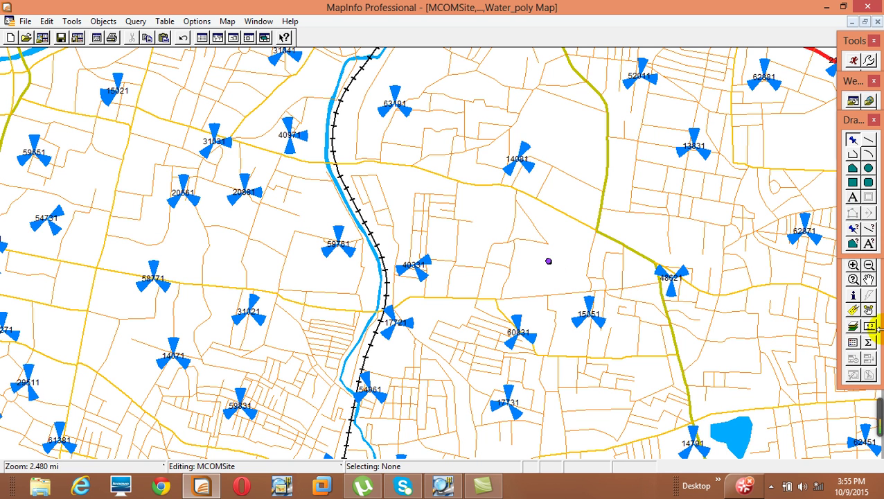
click(870, 285)
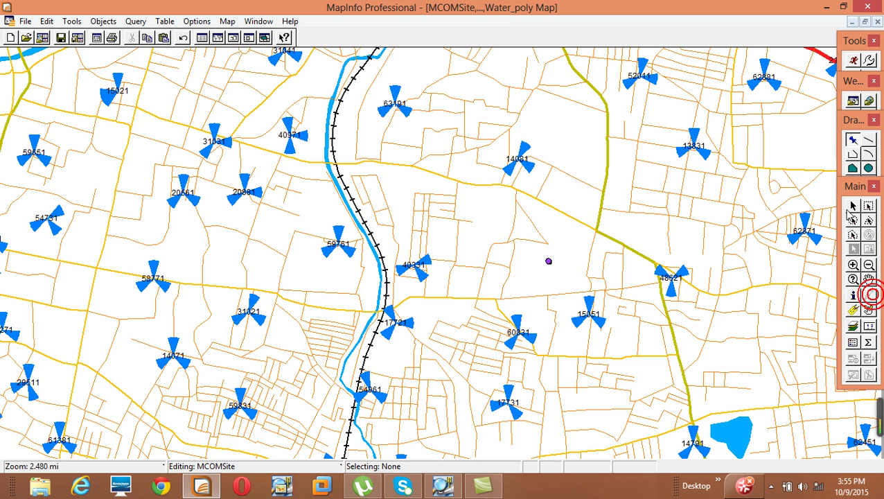
click(852, 206)
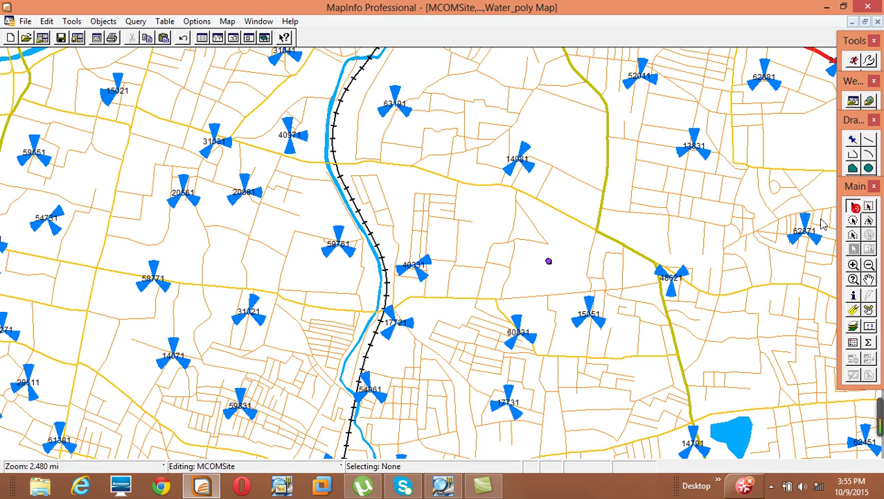
- Open the new point's Point Object dialog, showing X 234,264.0 m and Y 1,921,447.1 m
double_click(549, 264)
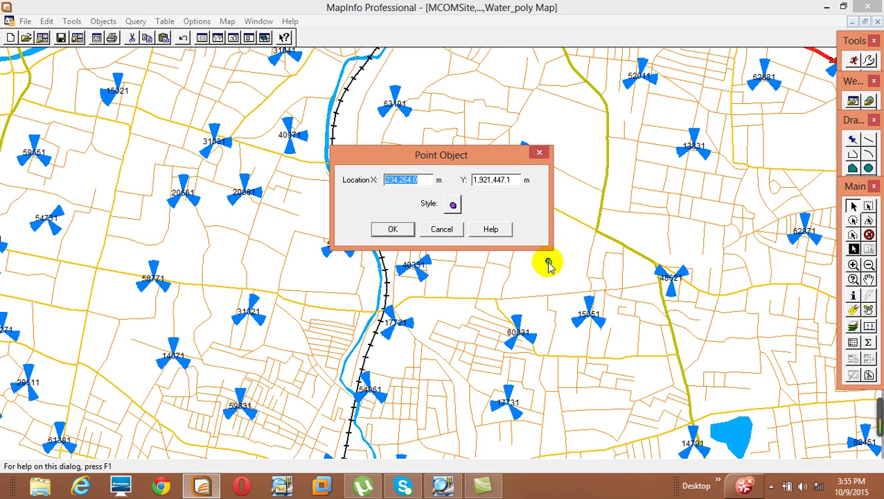
drag(450, 163, 486, 131)
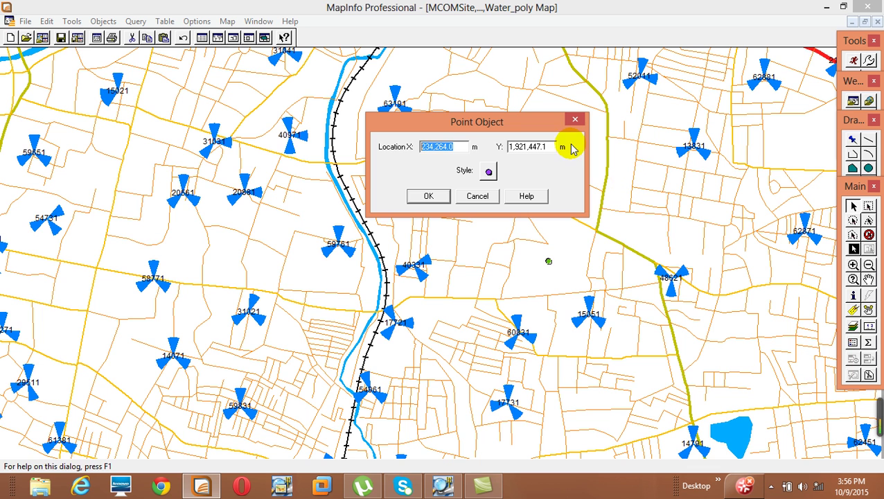
drag(507, 145, 499, 146)
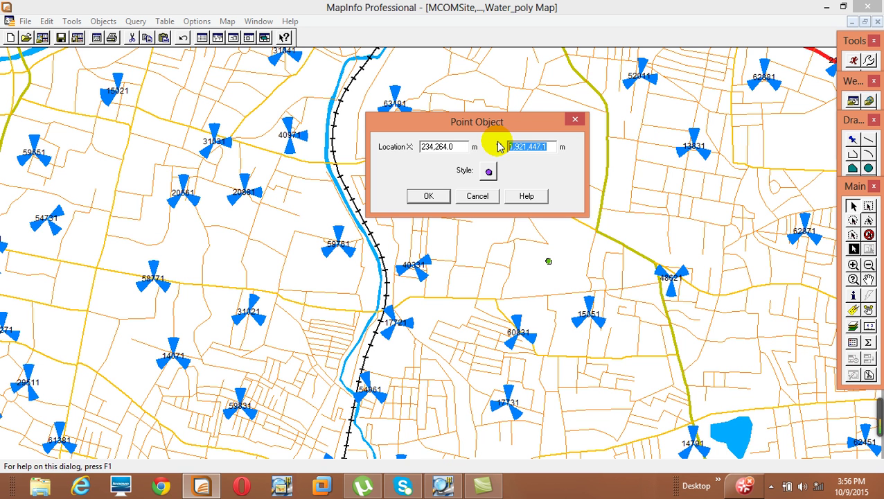
- Close Point Object and choose the Longitude / Latitude category in the Map Options projection
click(471, 196)
click(223, 22)
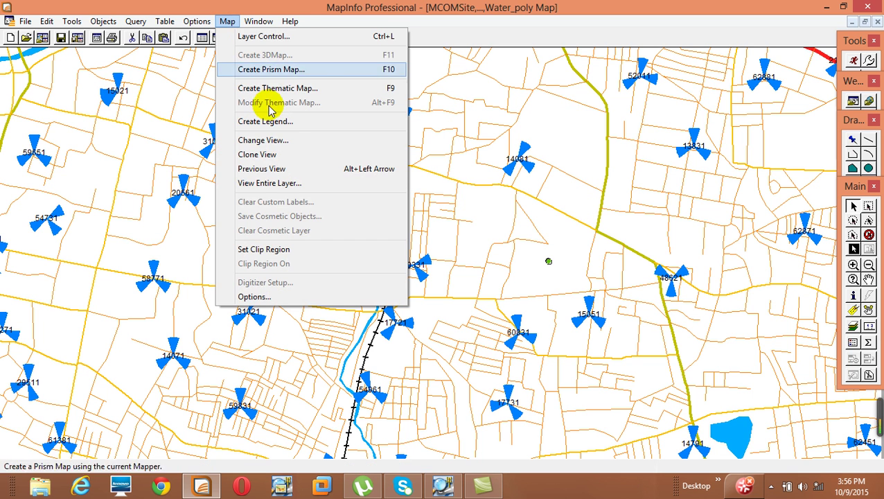
click(345, 296)
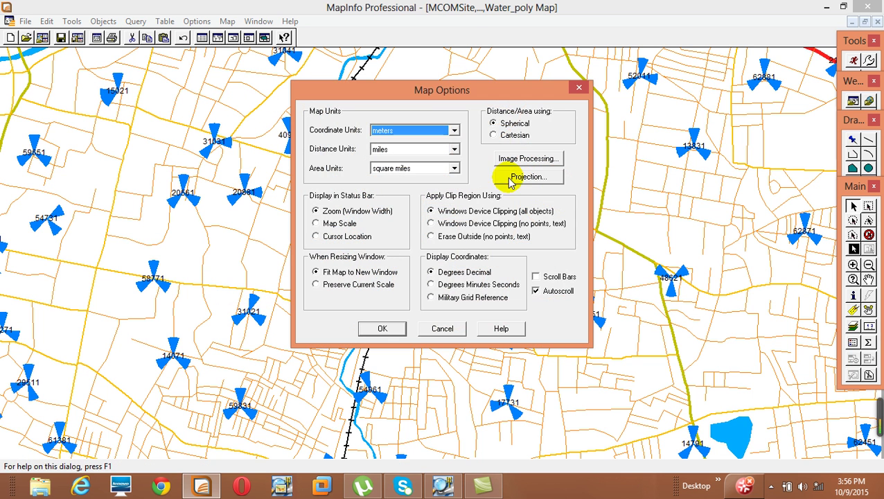
click(526, 178)
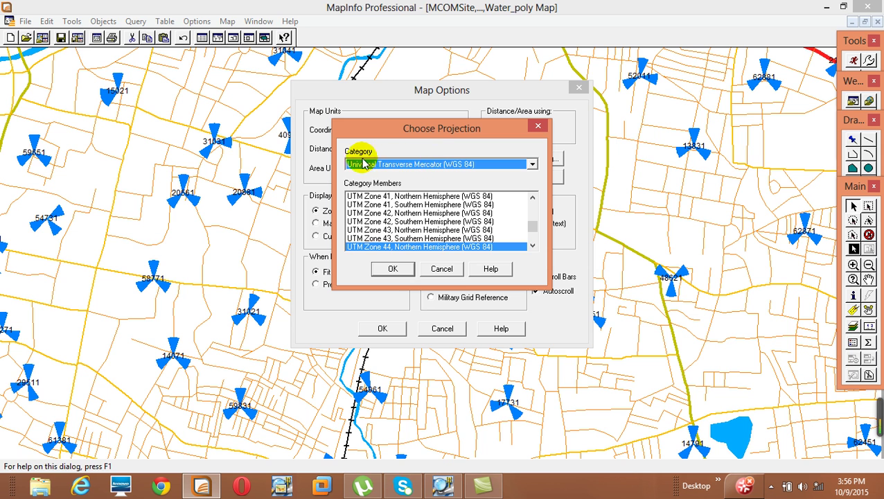
click(367, 165)
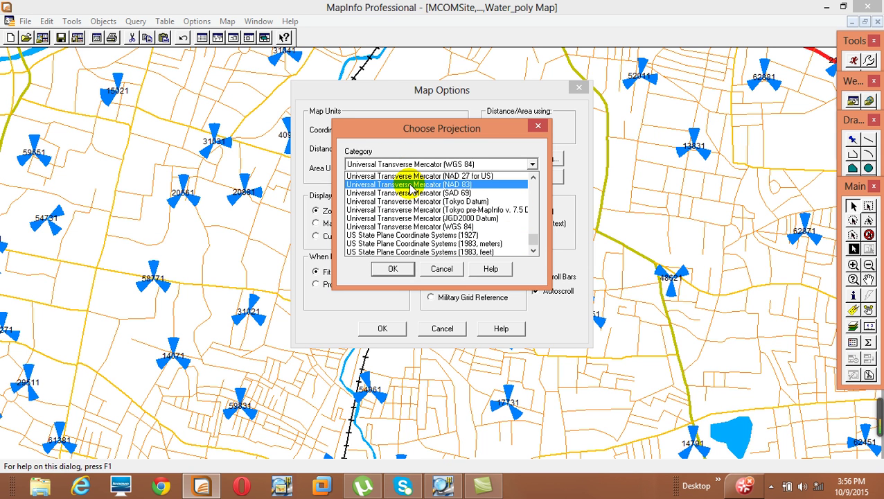
key(Home)
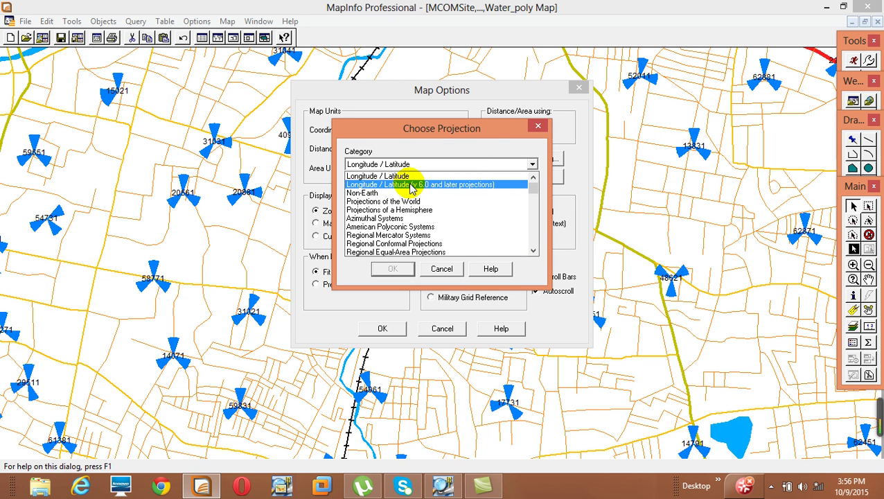
click(412, 176)
- Select Longitude / Latitude (WGS 84), confirm both dialogs, and clear the map selection
click(408, 203)
scroll(407, 203, down, 2)
scroll(407, 202, down, 15)
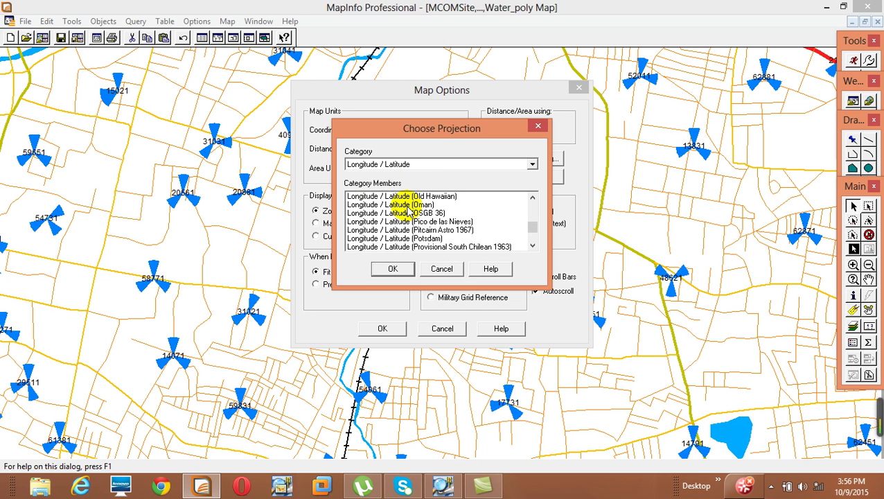
scroll(408, 212, down, 10)
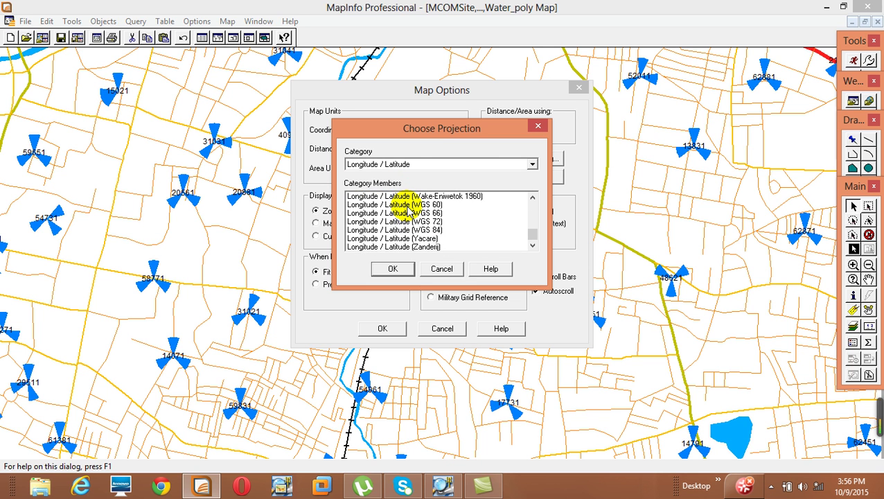
click(430, 230)
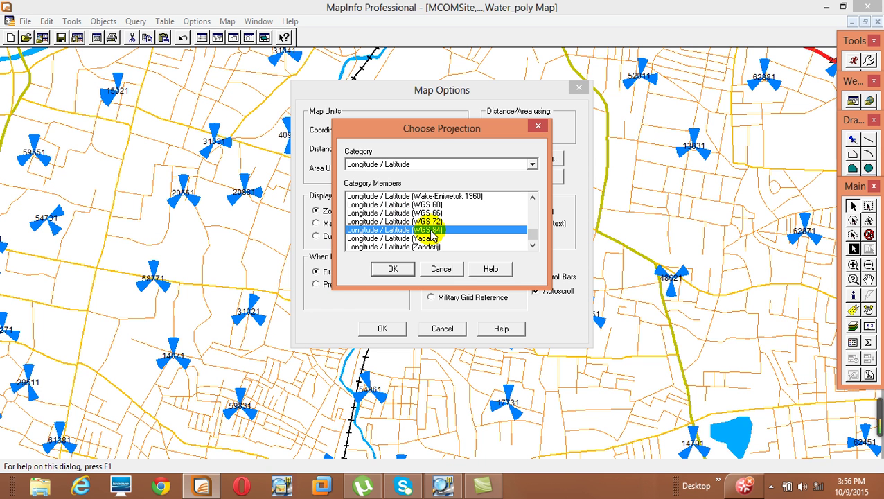
click(399, 269)
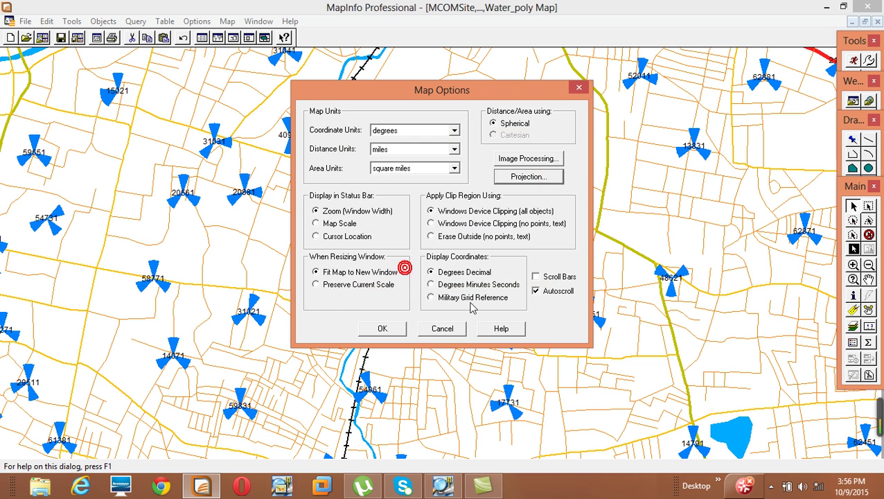
click(382, 330)
click(521, 239)
click(564, 251)
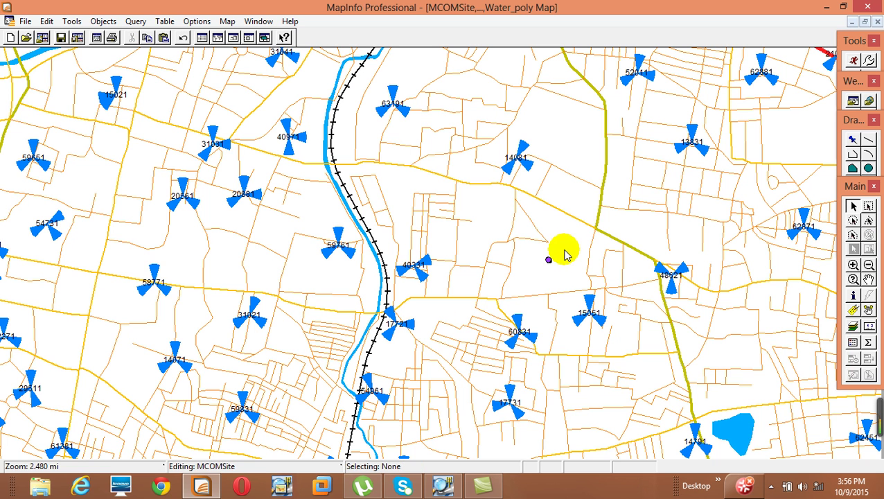
- Set the point's Y coordinate to 17.398789 degrees in Point Object, alongside X 78.449558
click(548, 261)
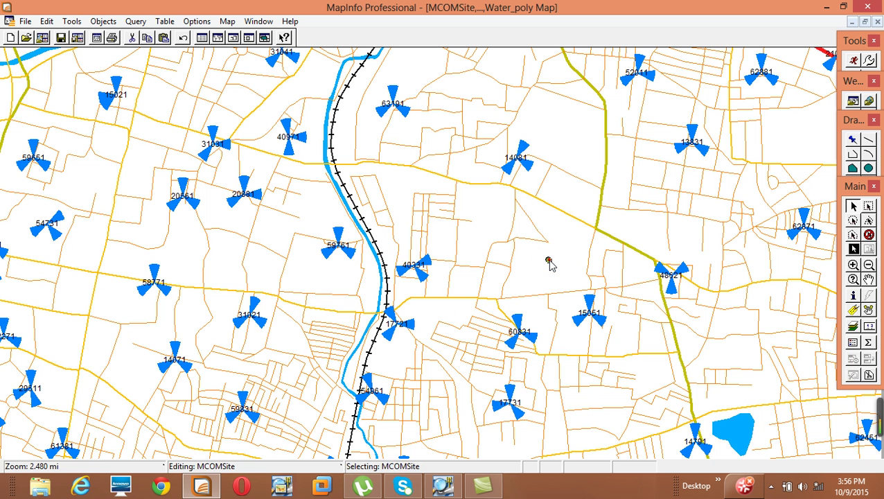
double_click(548, 261)
drag(430, 160, 312, 112)
click(304, 129)
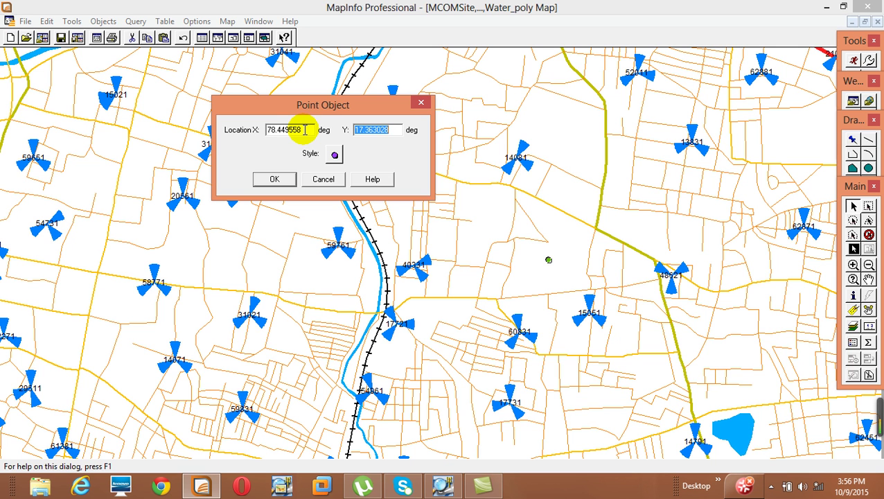
text(17.398789)
click(333, 155)
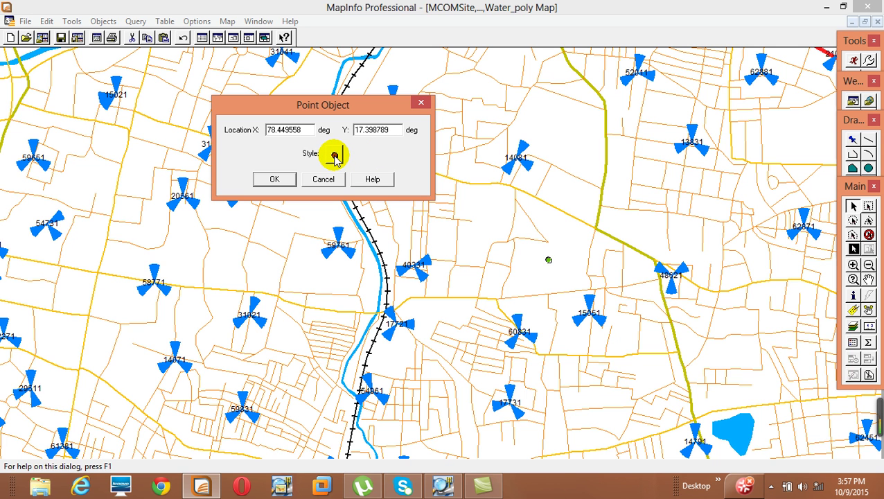
- Change the point's symbol to a star at size 192
click(334, 156)
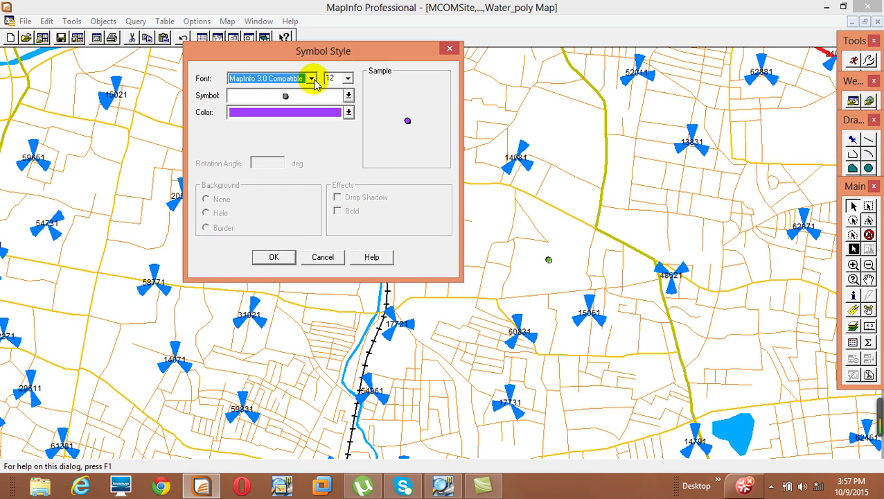
click(300, 96)
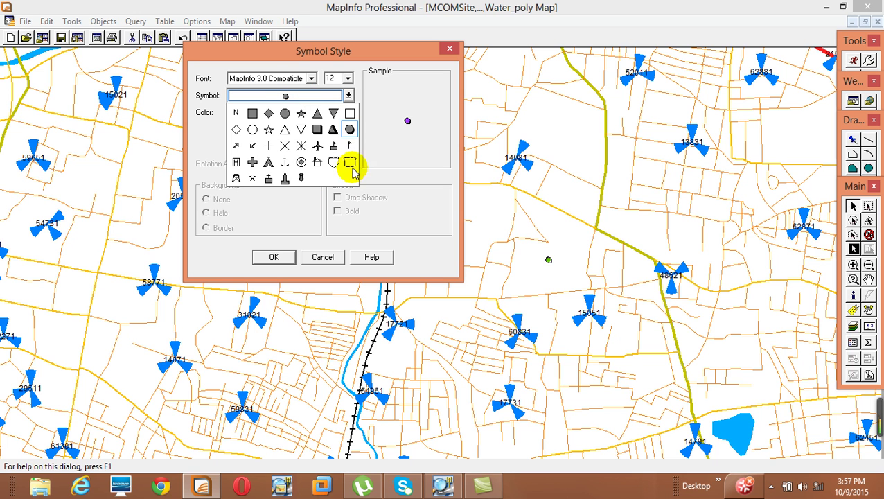
click(300, 114)
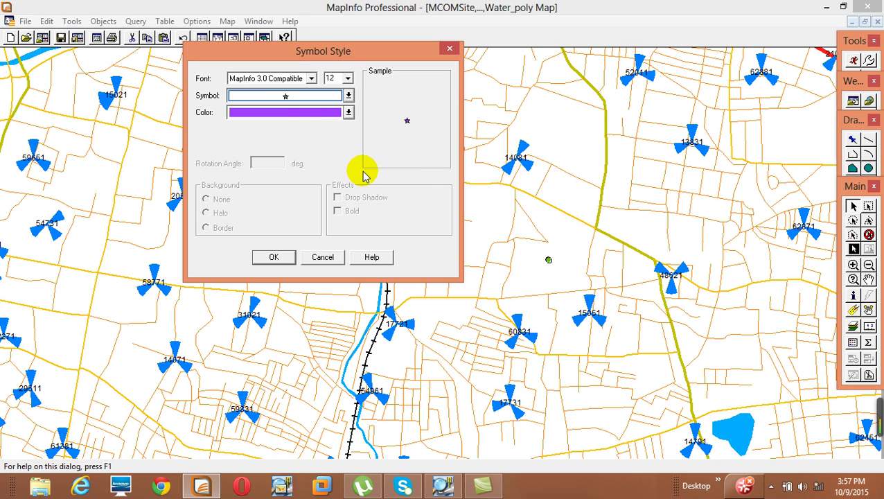
click(348, 78)
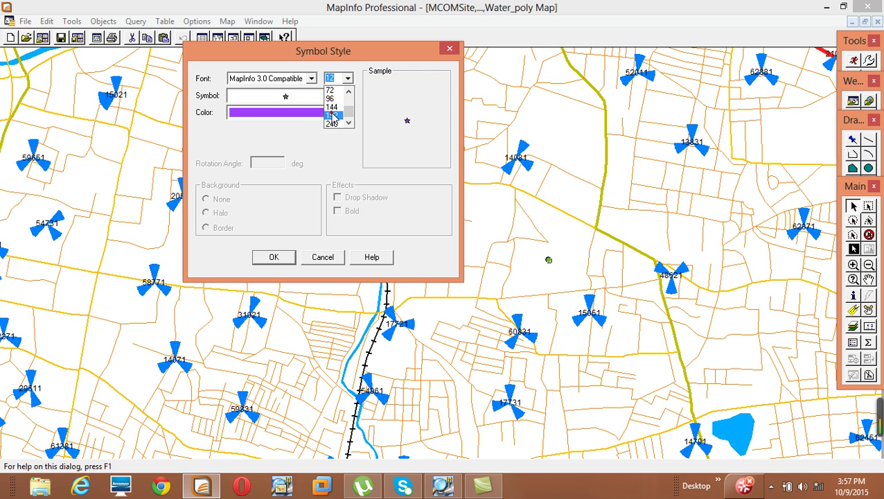
click(331, 116)
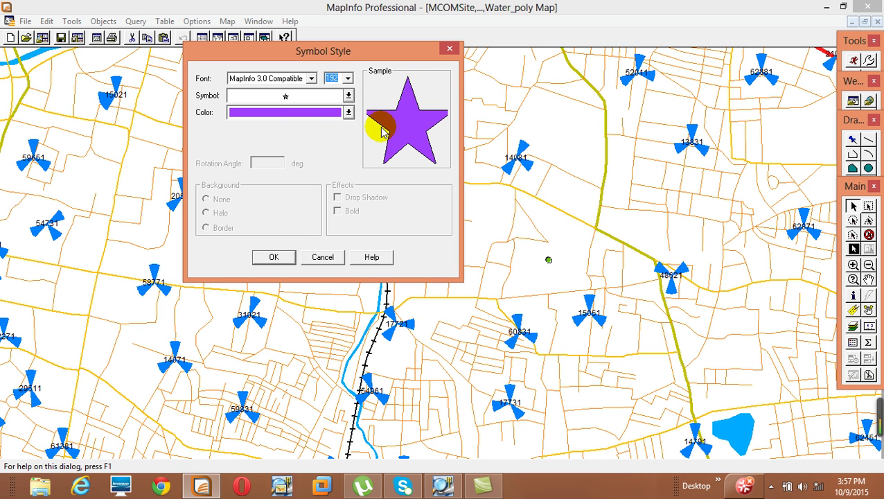
- Colour the star magenta and apply the new style and location to the point
click(310, 113)
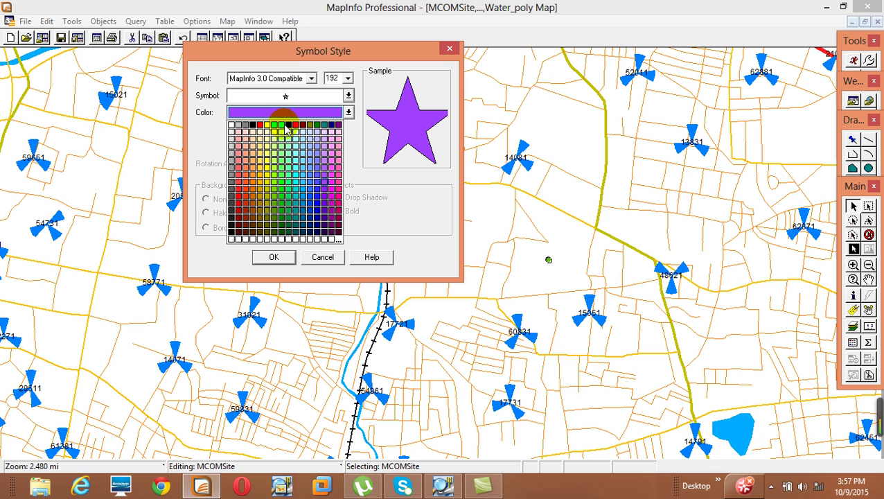
click(320, 203)
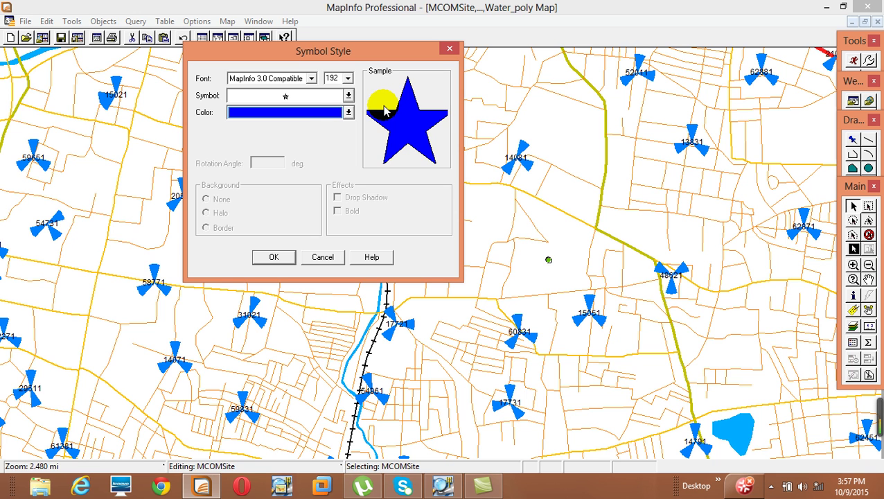
click(305, 113)
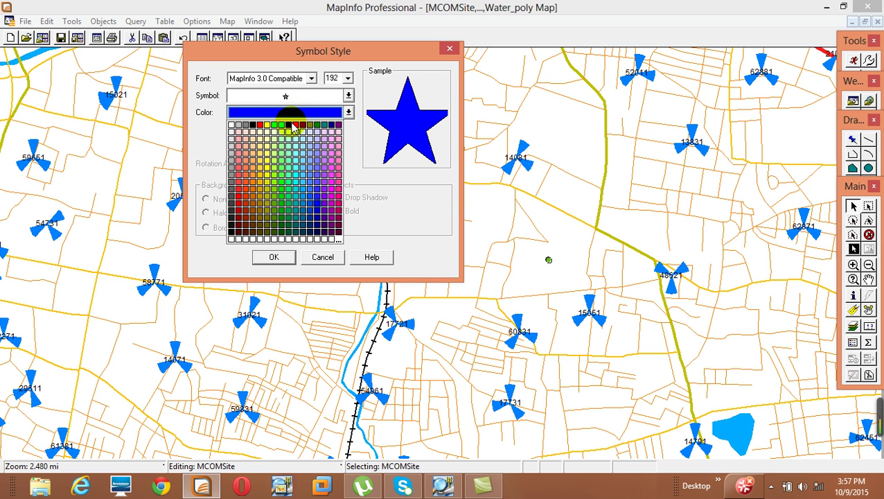
click(296, 111)
click(296, 127)
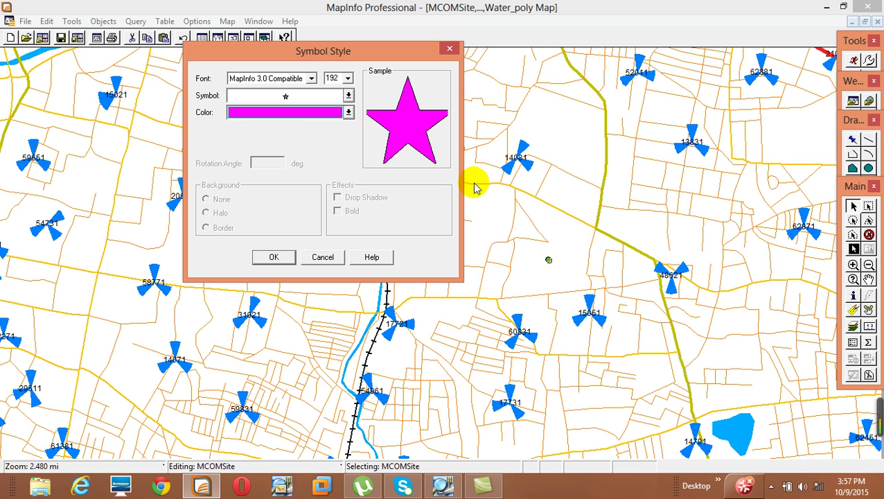
click(284, 261)
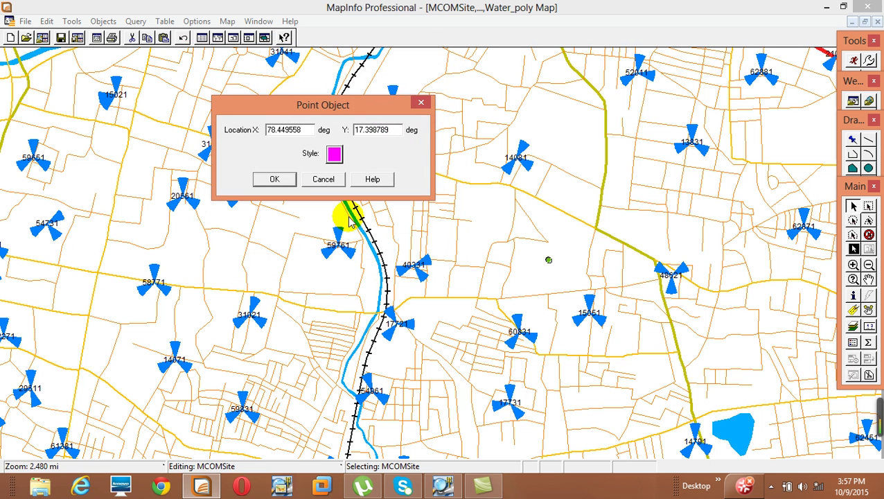
click(286, 181)
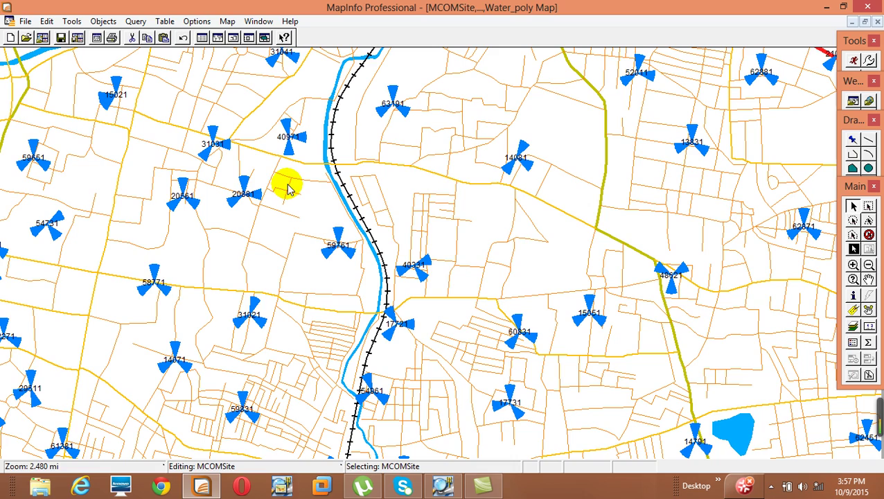
- Zoom out, then zoom in on the magenta star beside site 40911 to a 0.8289 mi scale
click(868, 265)
click(498, 269)
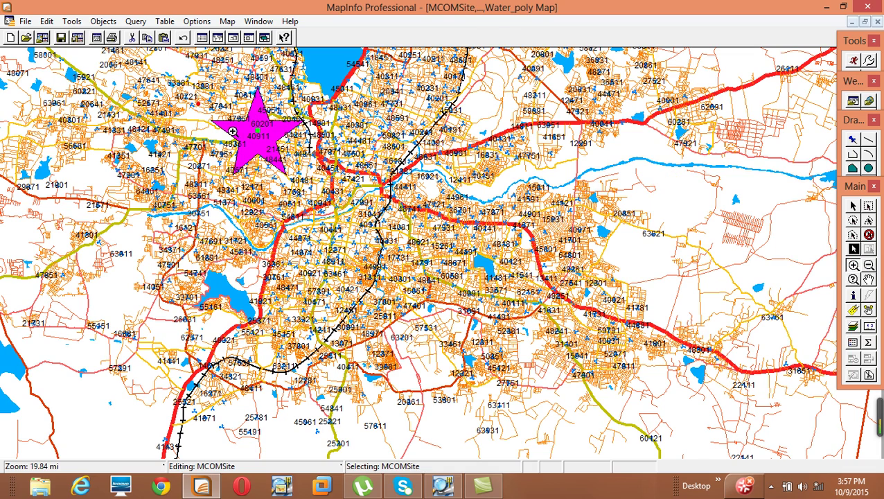
drag(196, 105, 297, 162)
drag(446, 176, 617, 294)
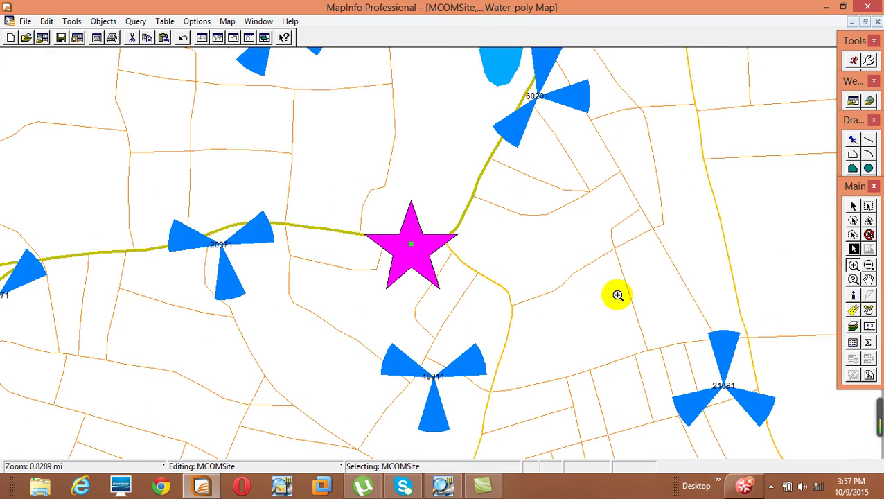
click(406, 233)
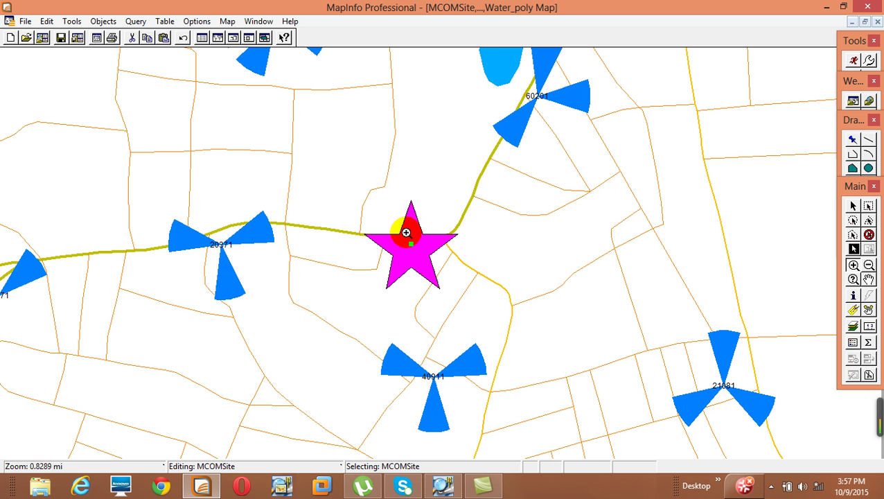
- In TEMS Investigation, replace the old map with a new maximized Positioning Map window
click(447, 485)
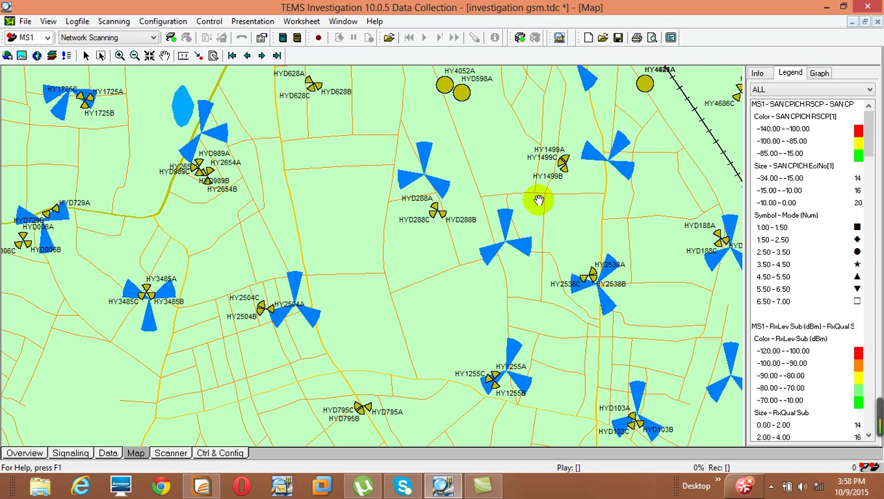
click(877, 21)
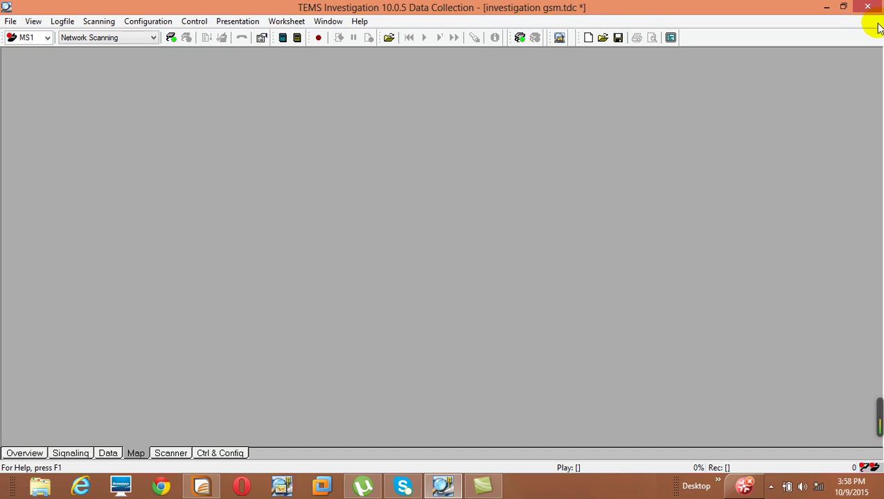
click(231, 21)
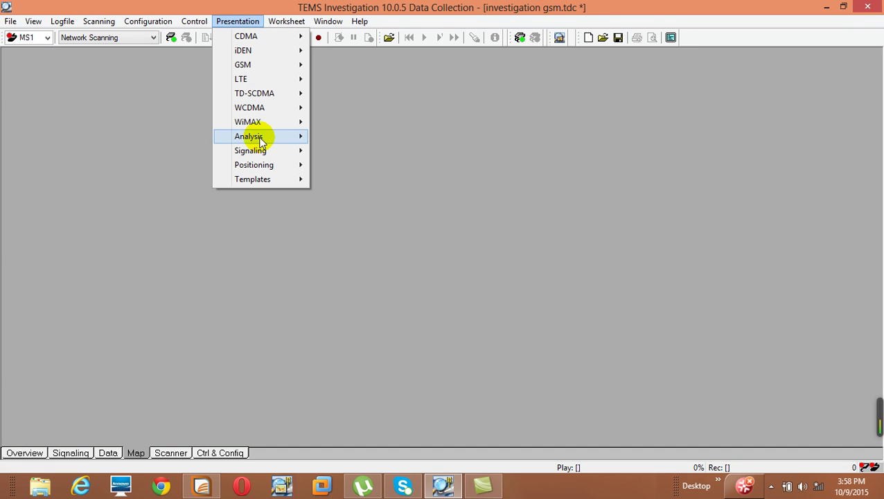
mouse_move(298, 165)
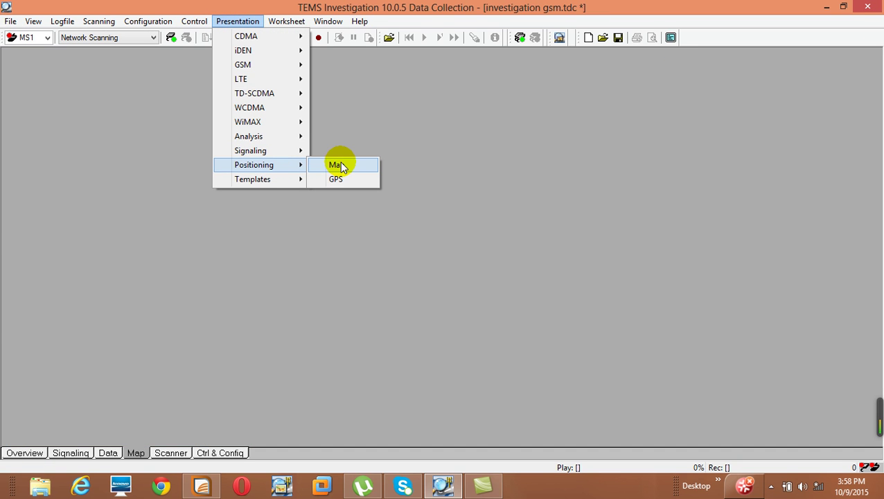
click(338, 165)
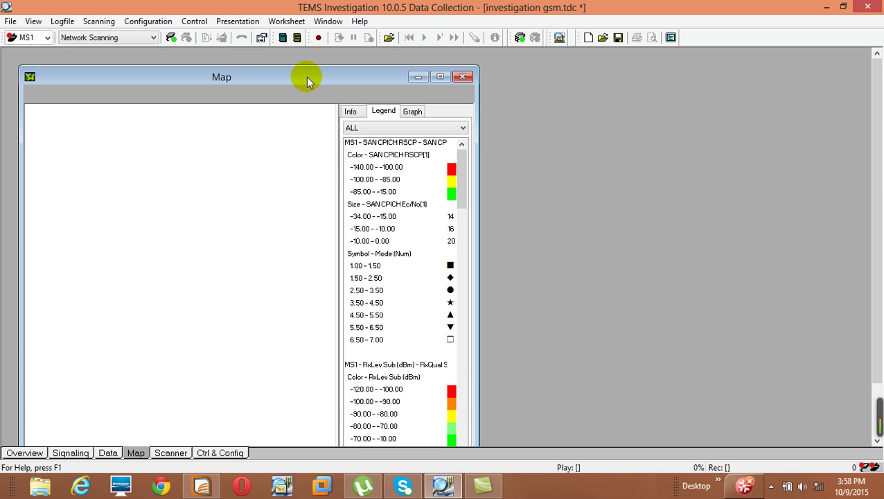
double_click(308, 82)
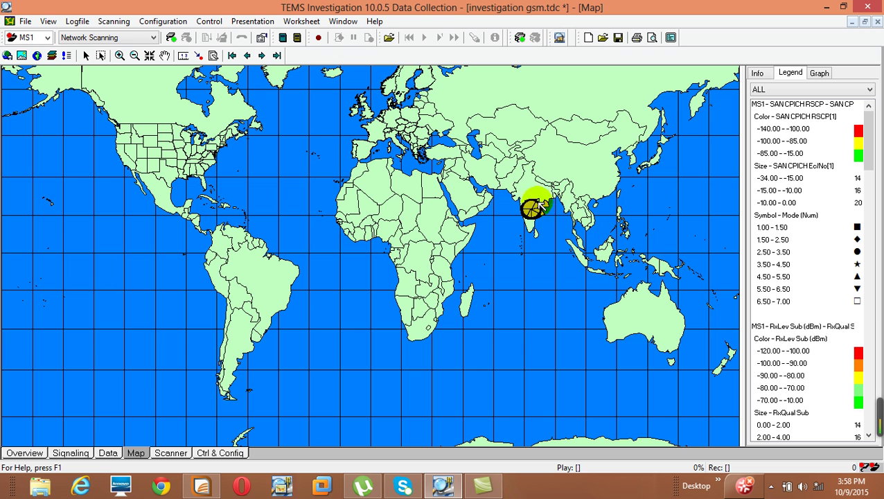
click(532, 216)
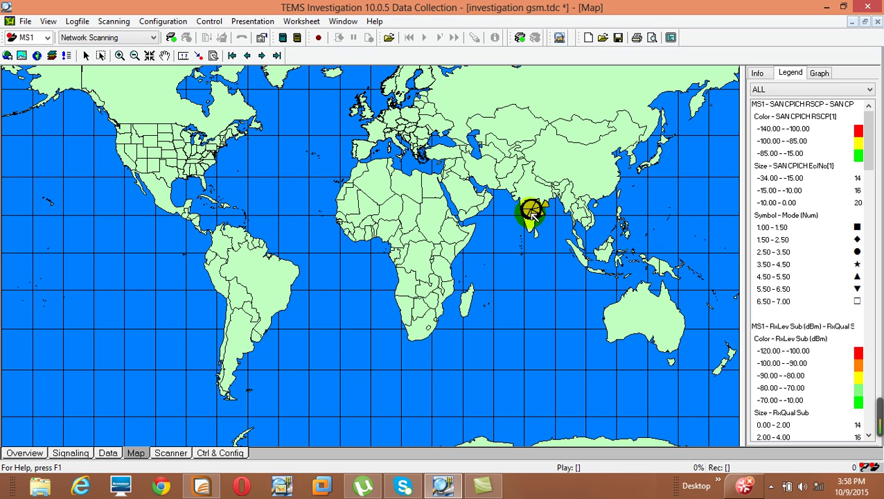
- Remove all cell files under Configuration > General > Cellfile Load and confirm
click(155, 25)
click(182, 79)
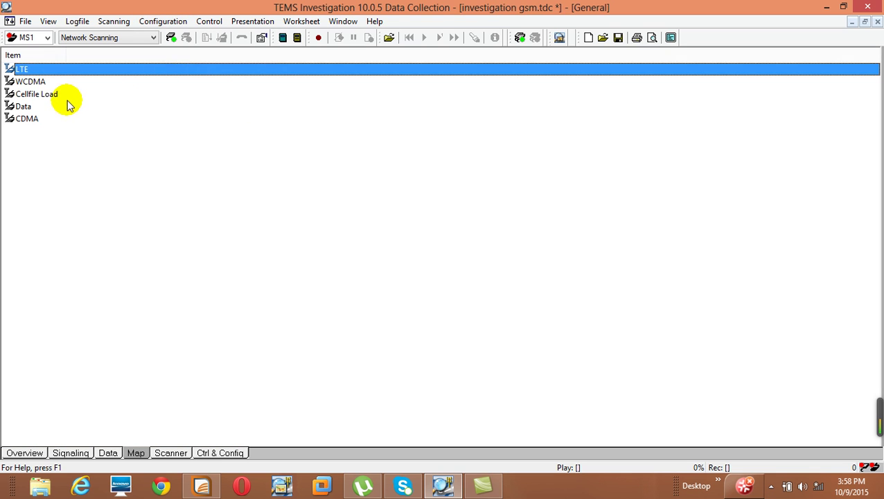
double_click(43, 95)
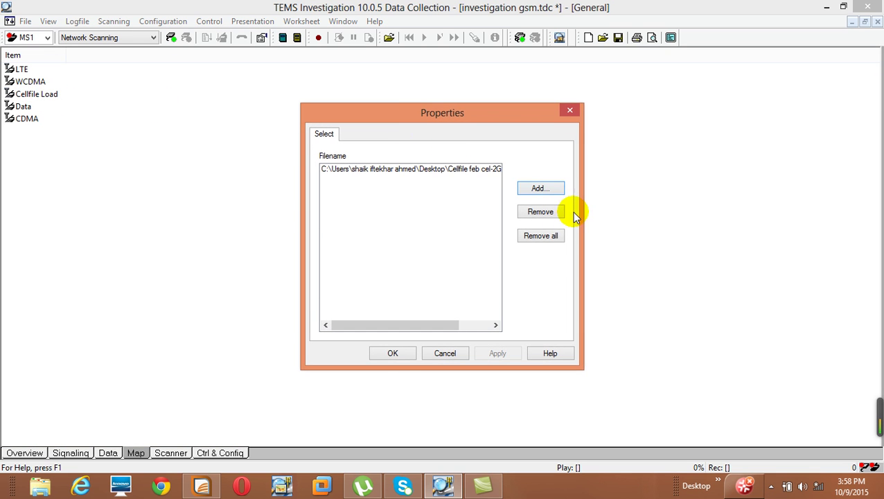
click(540, 235)
click(392, 354)
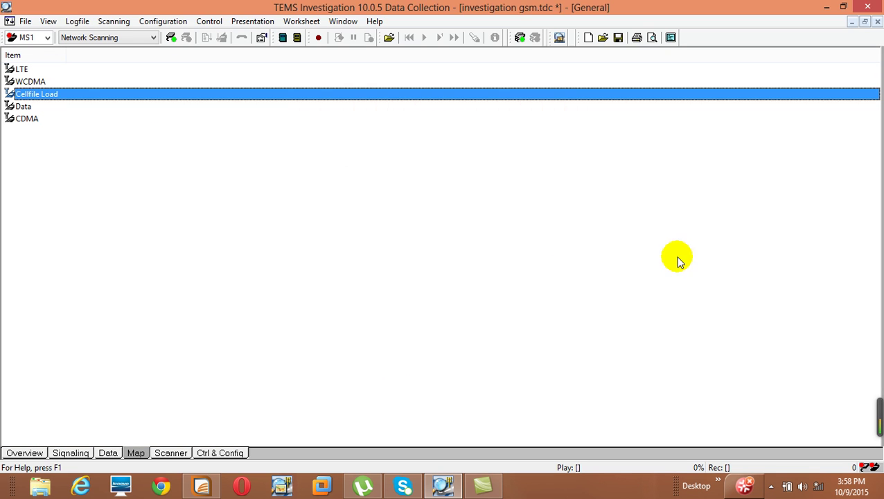
click(865, 21)
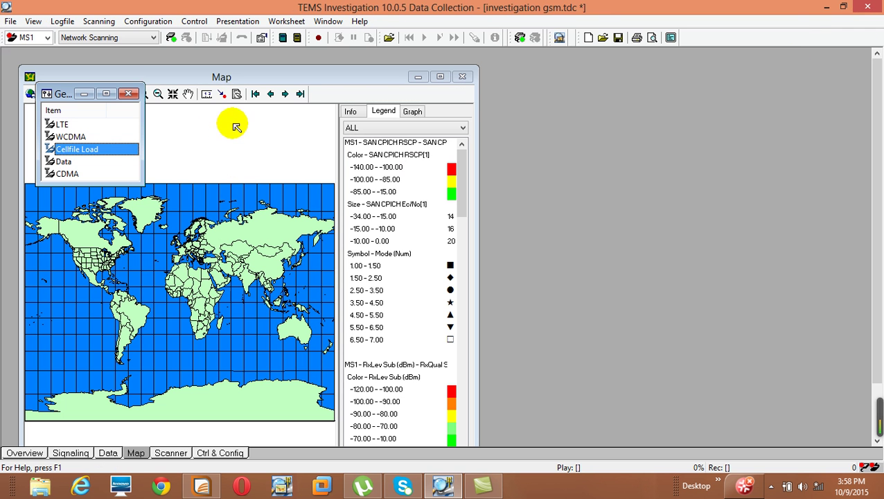
- Load MCOMSite.TAB into the maximized TEMS map, then return to MapInfo Professional
click(129, 95)
double_click(183, 75)
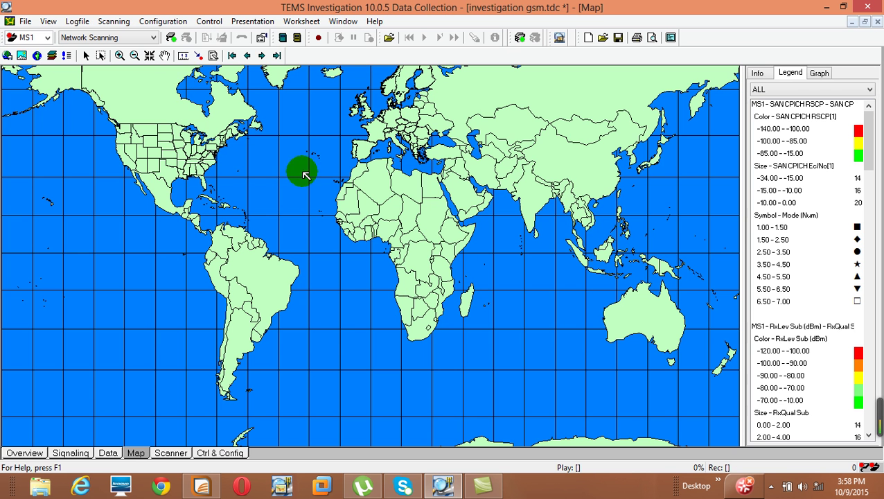
click(37, 55)
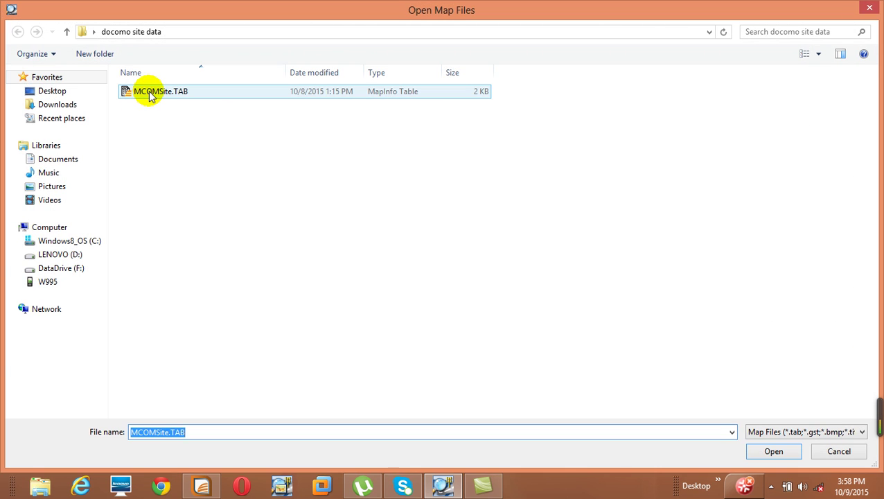
double_click(149, 95)
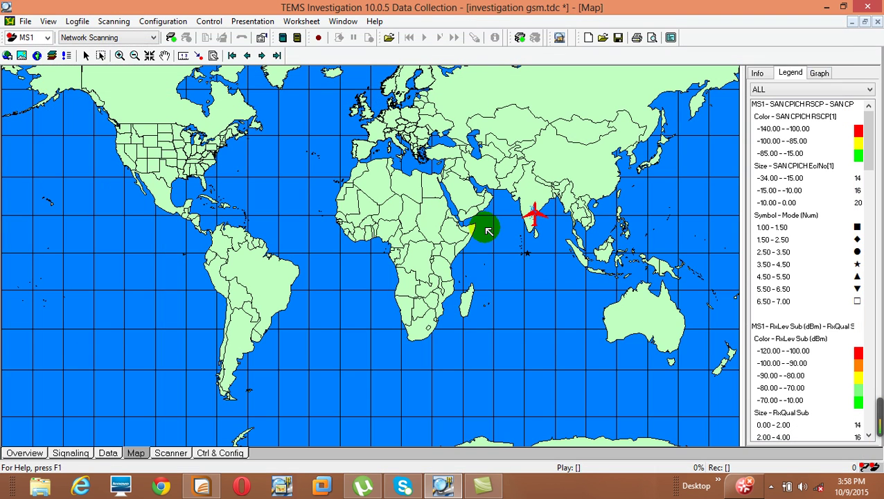
click(521, 207)
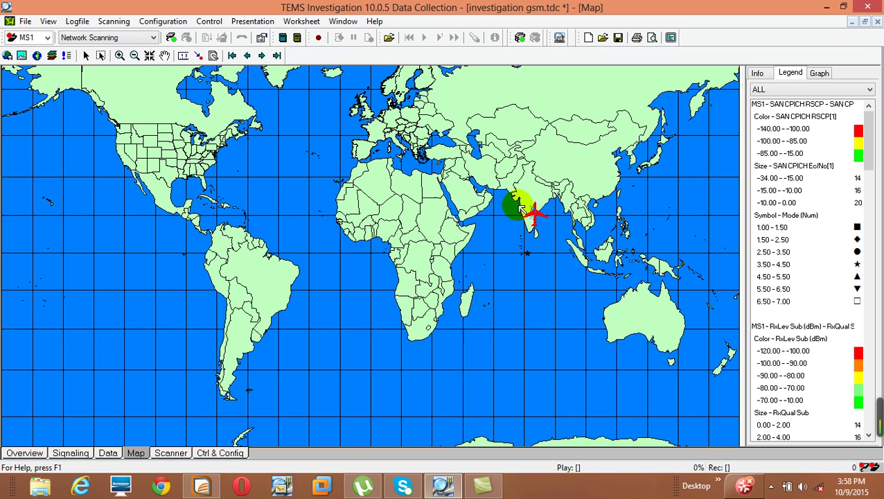
click(202, 487)
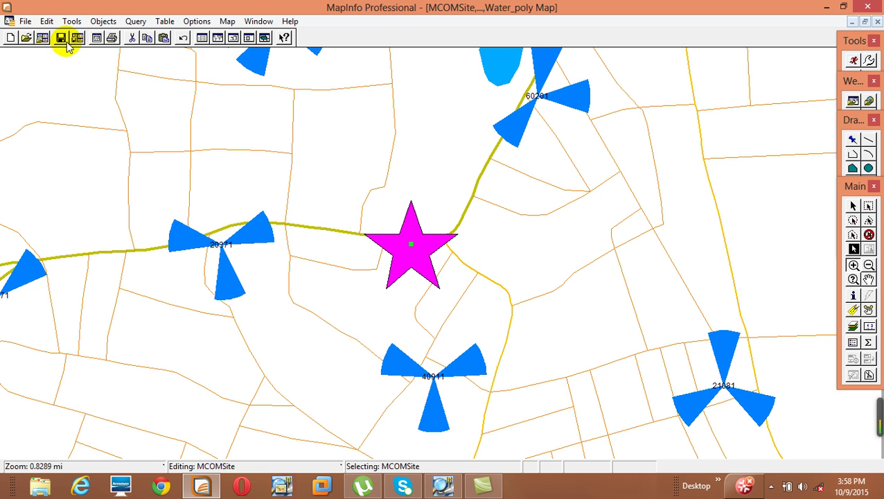
- Save the edited MCOMSite table with File > Save Table, then return to TEMS Investigation
click(28, 21)
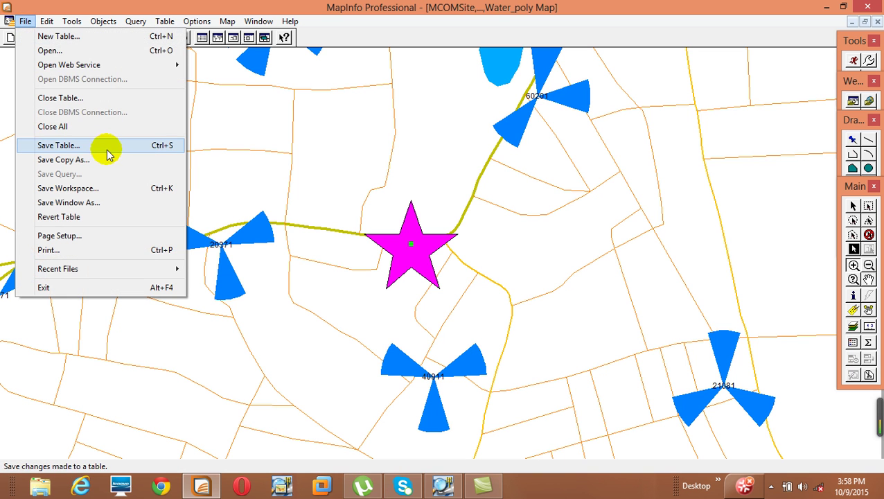
click(106, 147)
click(510, 184)
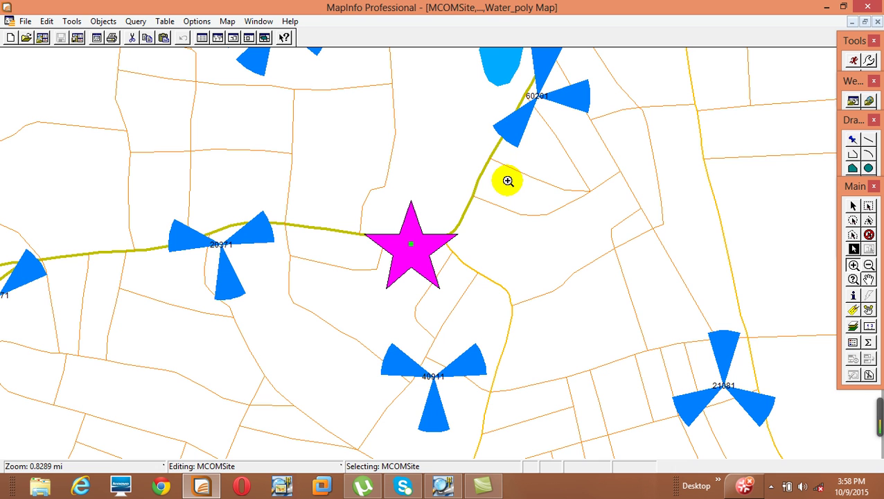
click(446, 483)
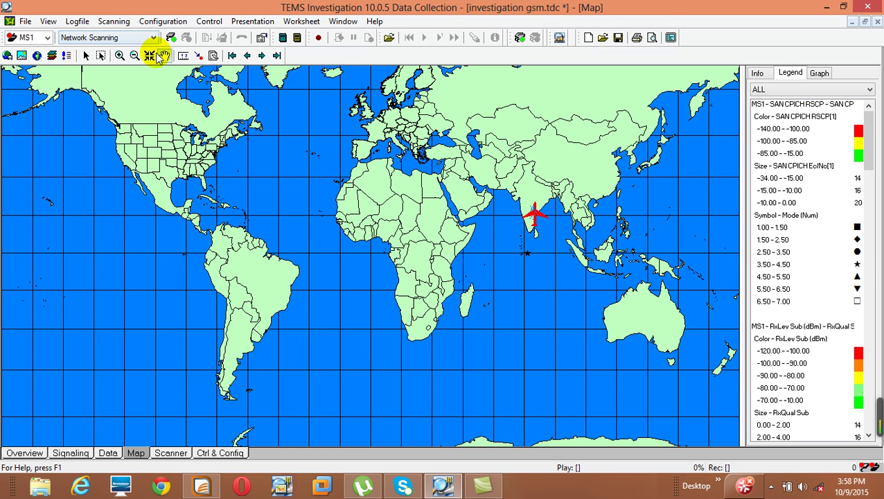
- Zoom the TEMS world map from India down to the site cluster until sectors show
click(121, 57)
click(519, 205)
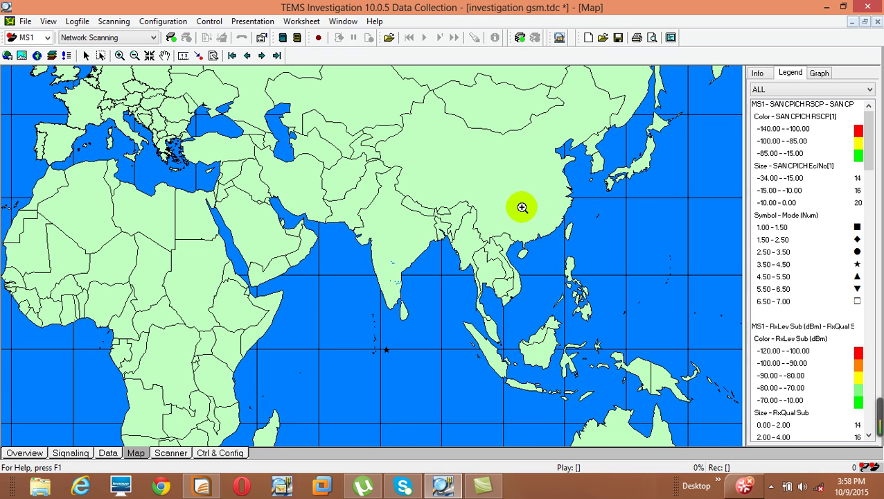
click(421, 279)
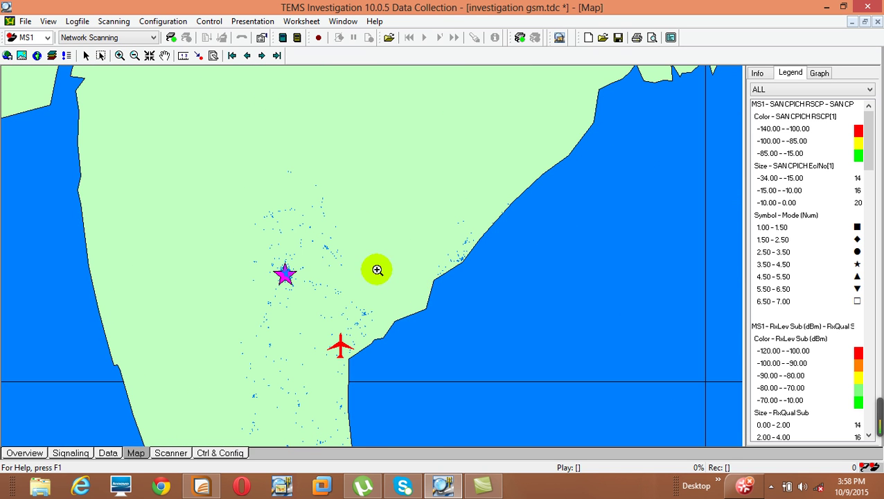
drag(269, 271, 332, 288)
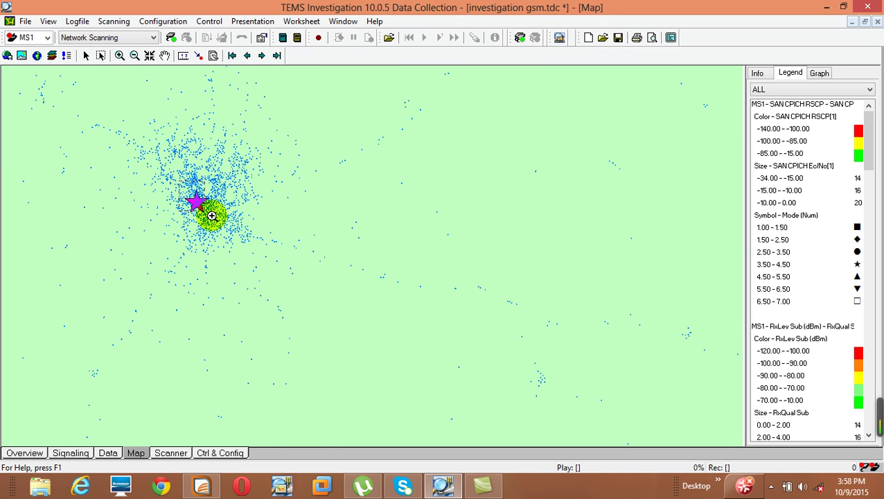
click(231, 223)
click(336, 255)
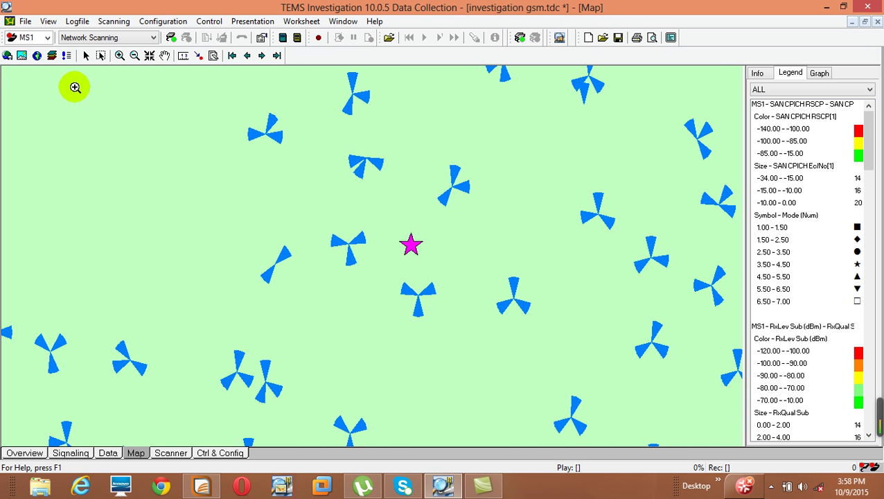
- Add all .tab layers from Desktop > vectors1 to the map and dismiss the error message
click(38, 56)
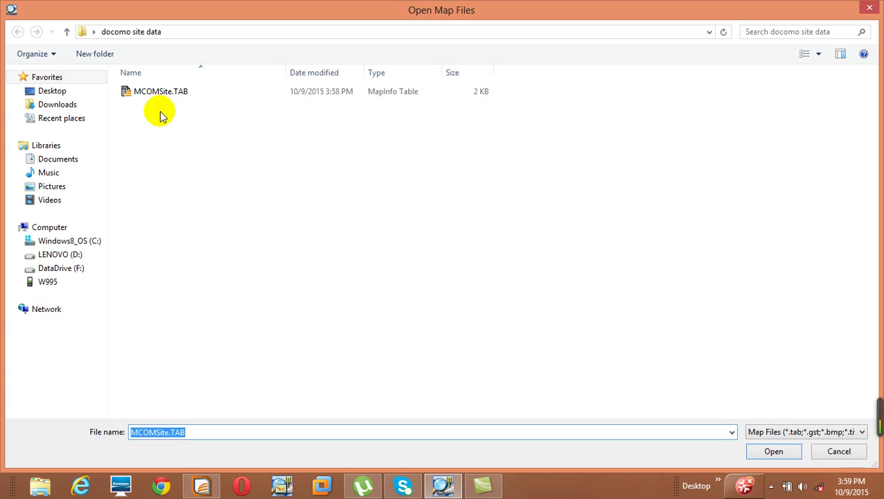
click(155, 92)
click(61, 91)
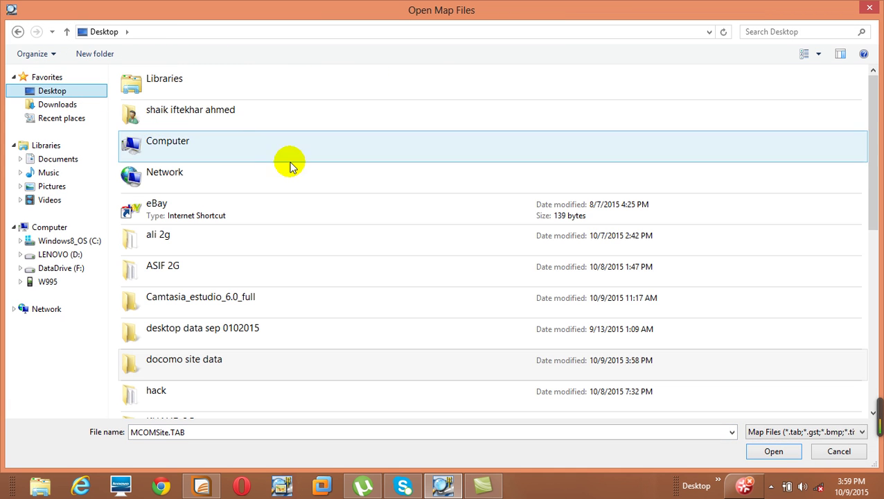
click(282, 216)
scroll(282, 216, down, 10)
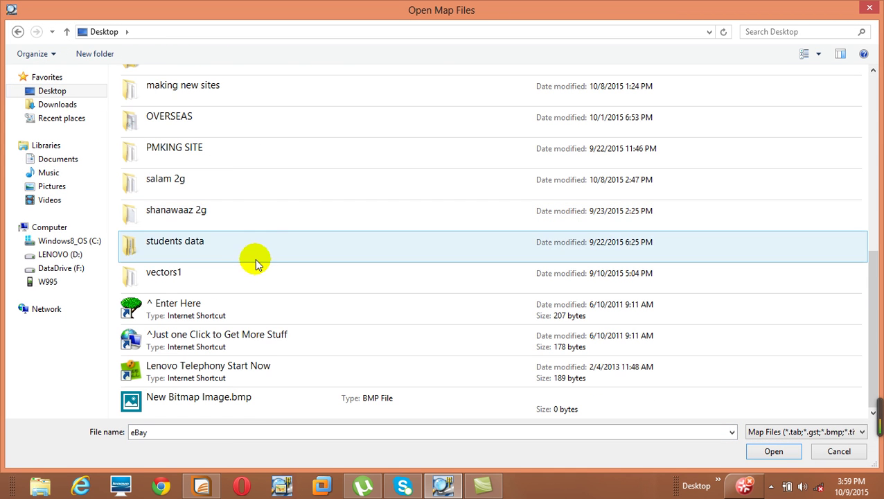
double_click(253, 273)
drag(256, 306, 142, 41)
click(763, 454)
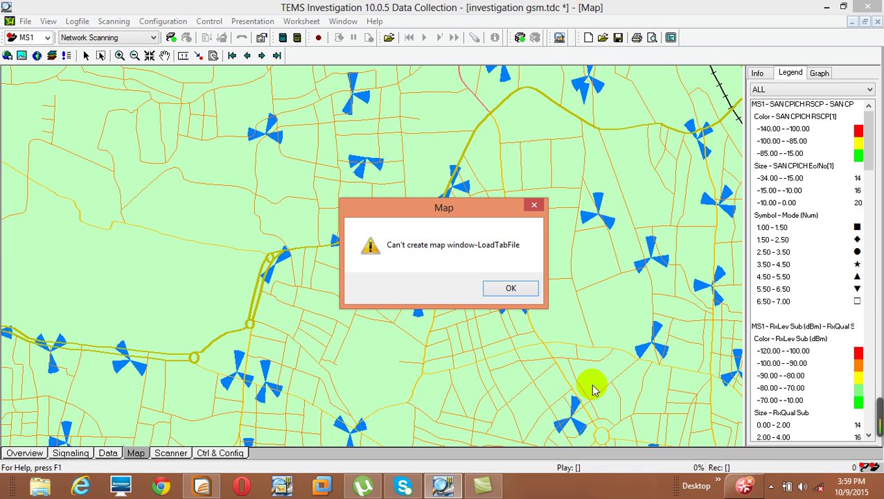
click(510, 288)
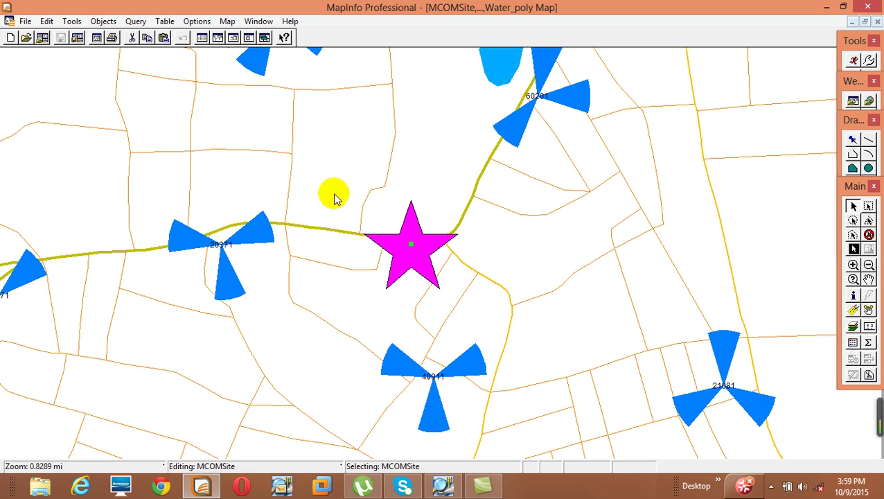
- Cut the selected magenta star from the map, then zoom out and back in to check
click(131, 37)
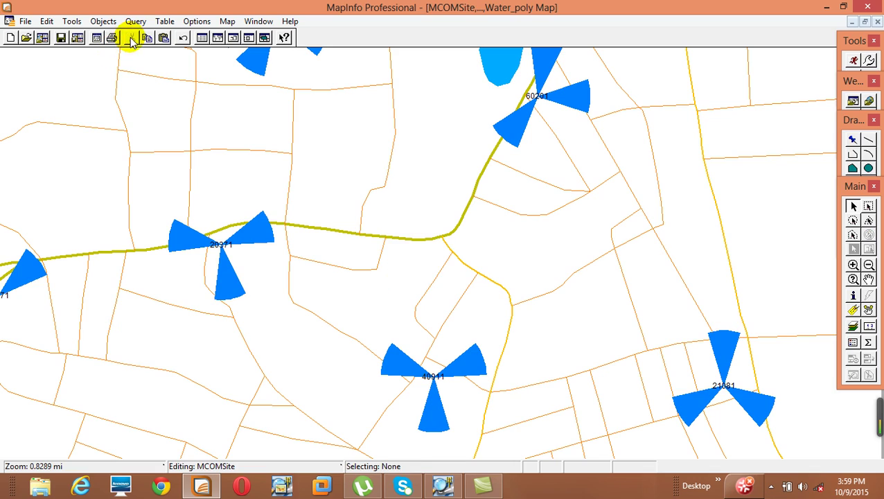
scroll(305, 386, down, 3)
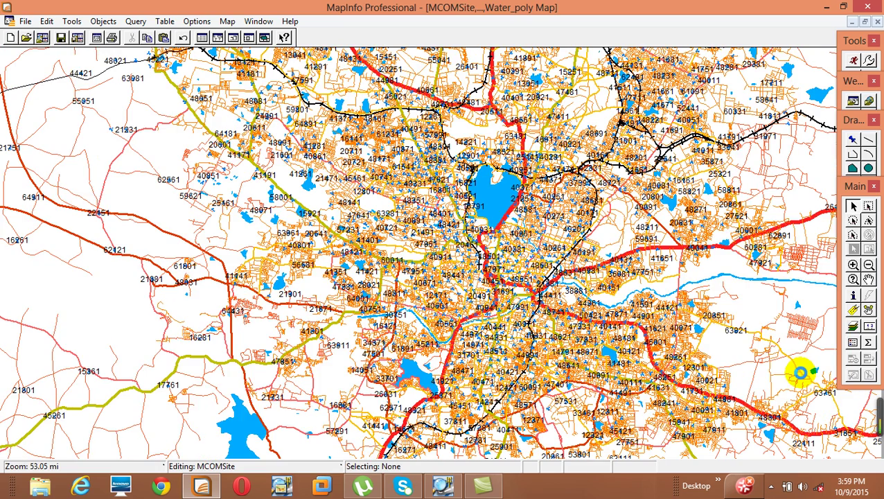
scroll(800, 373, down, 1)
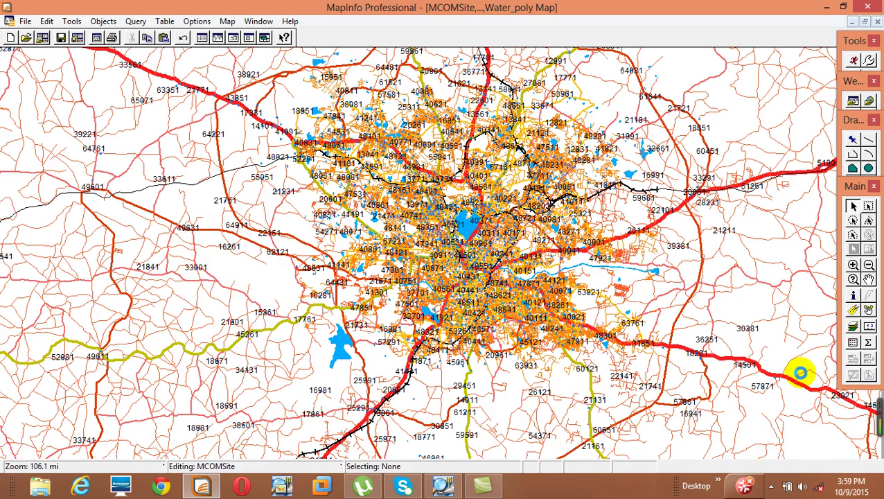
scroll(800, 373, up, 1)
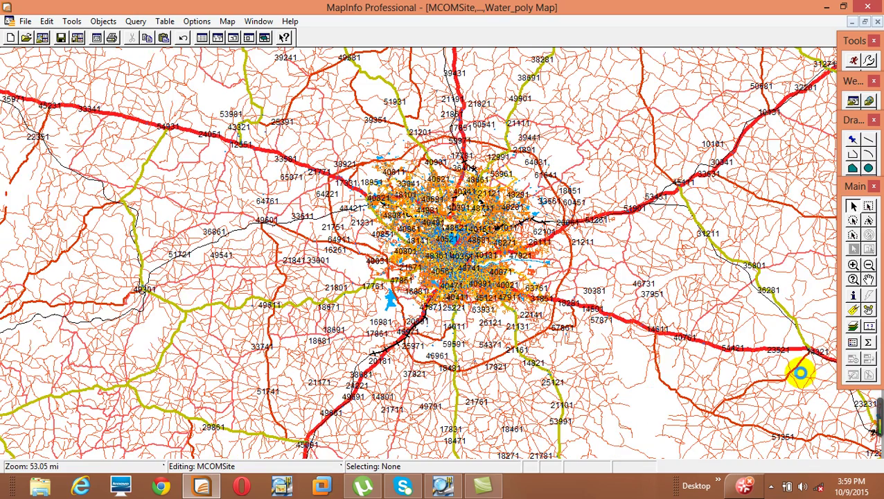
scroll(800, 373, up, 1)
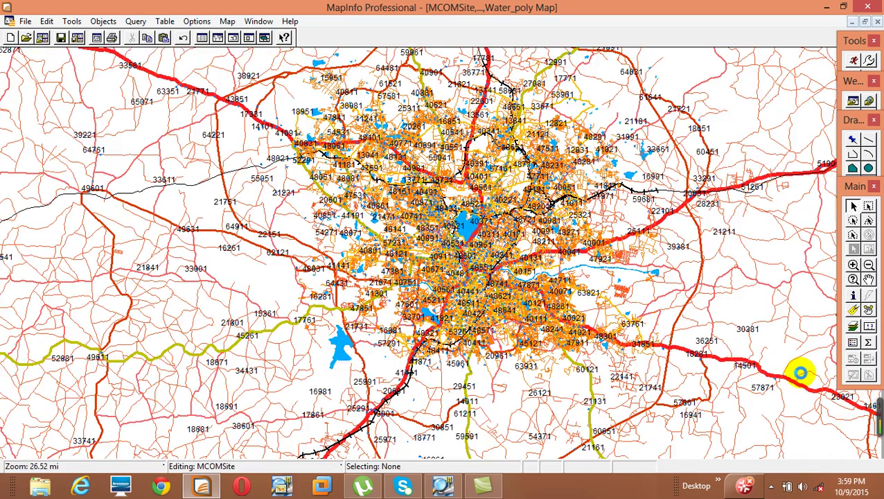
scroll(800, 374, up, 1)
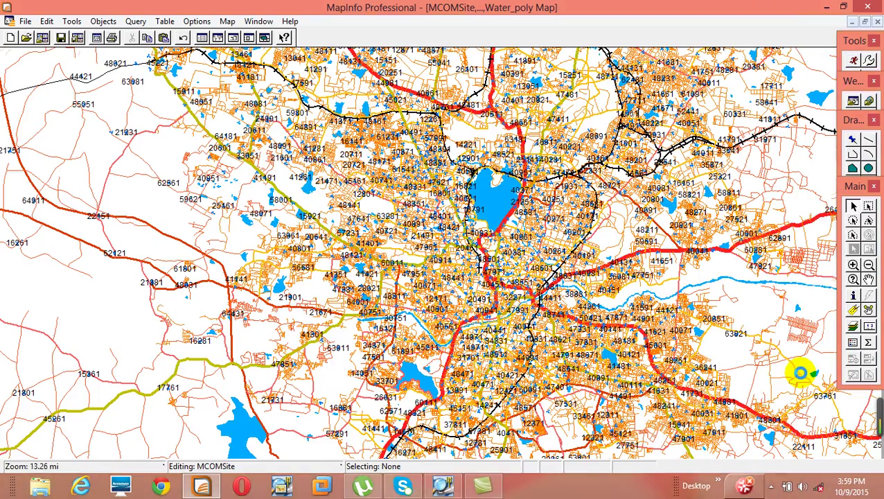
scroll(800, 373, up, 1)
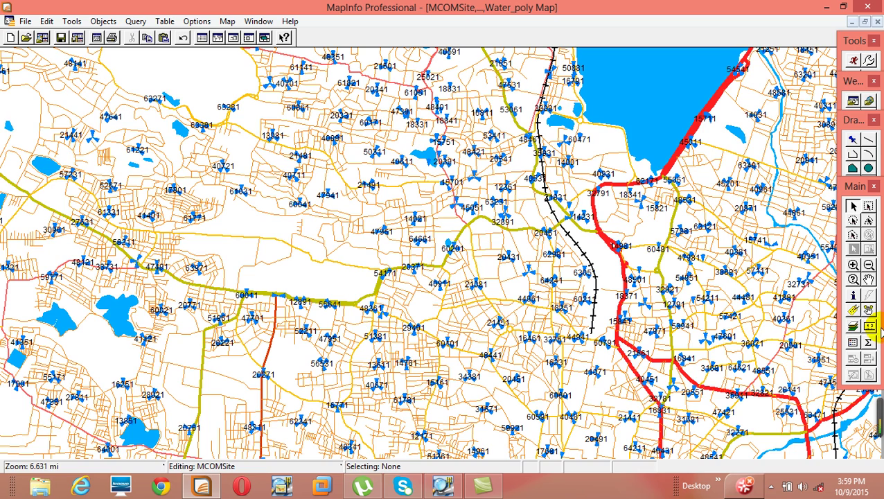
scroll(640, 338, up, 3)
scroll(695, 335, down, 1)
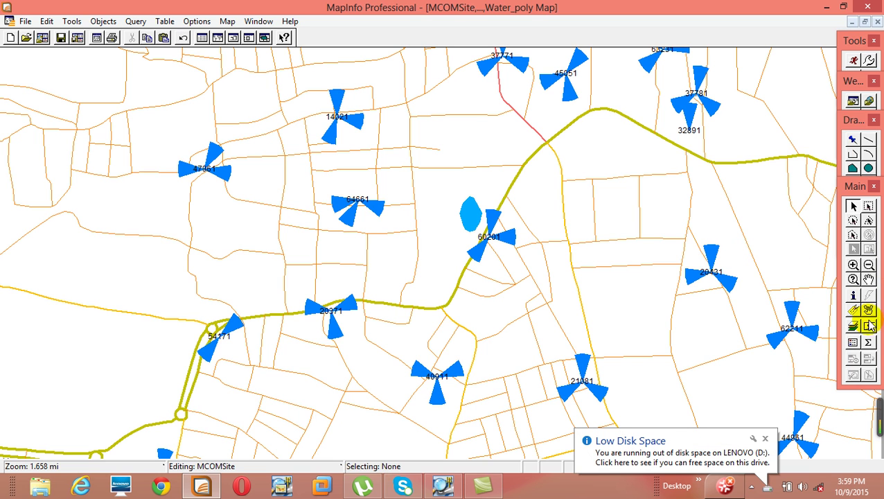
- Activate the Ruler tool, move its readout aside, and close Preferences without changes
click(868, 327)
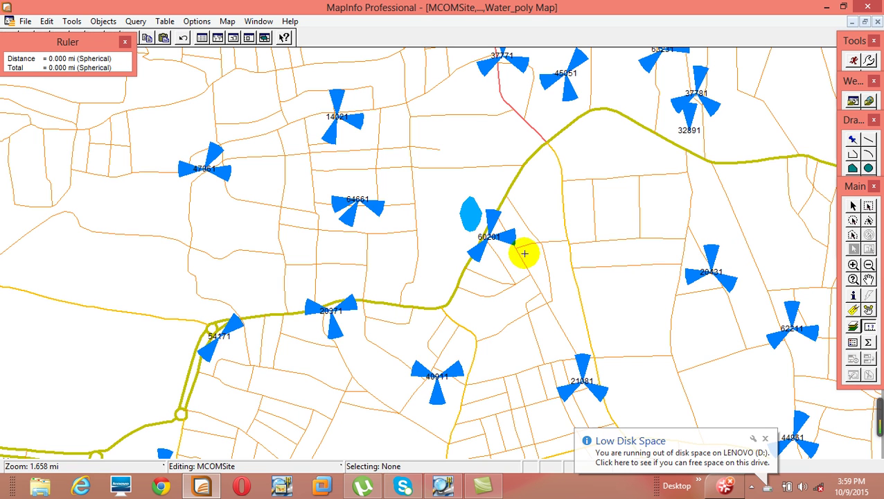
drag(64, 42, 415, 79)
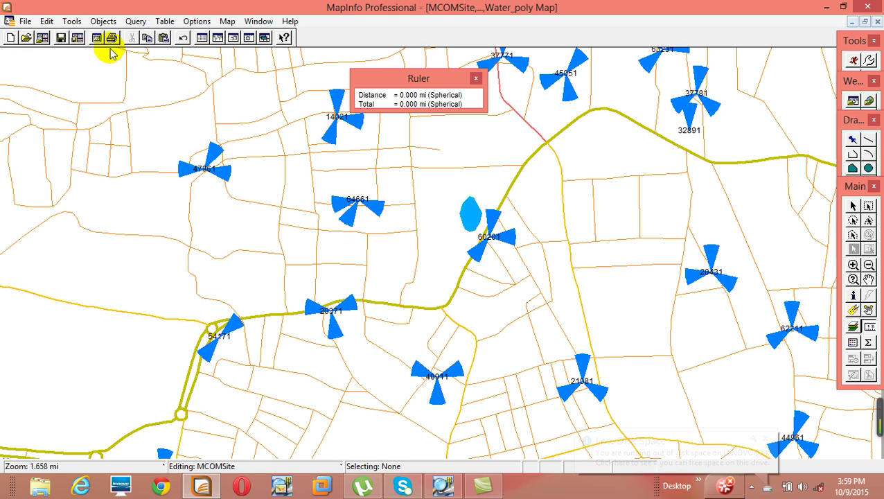
click(197, 23)
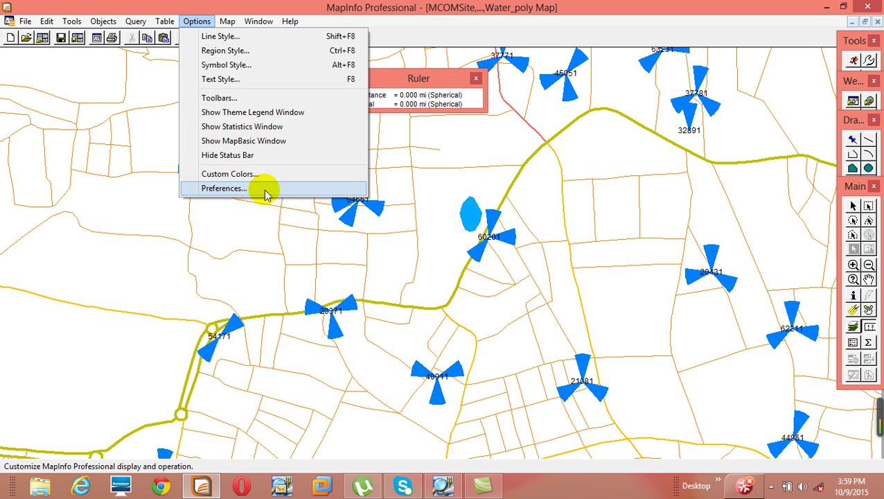
click(266, 190)
click(494, 72)
- In Map Options, set distance units to meters and area units to square meters
click(232, 21)
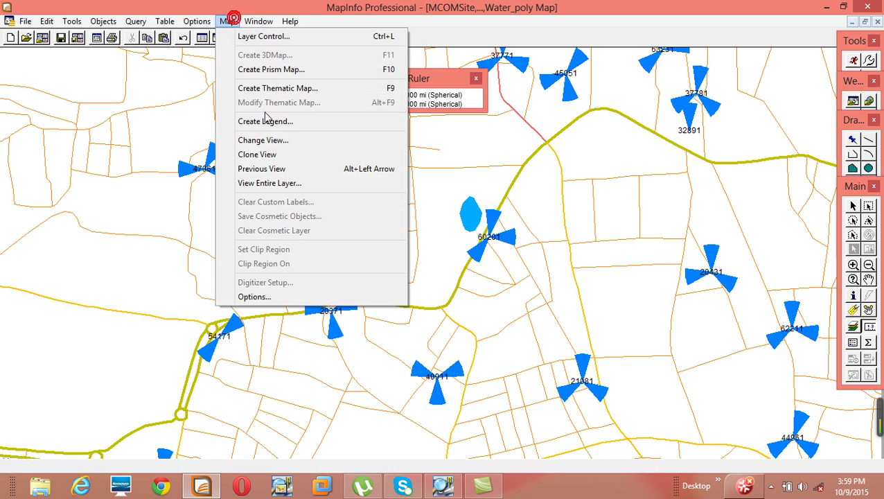
click(300, 298)
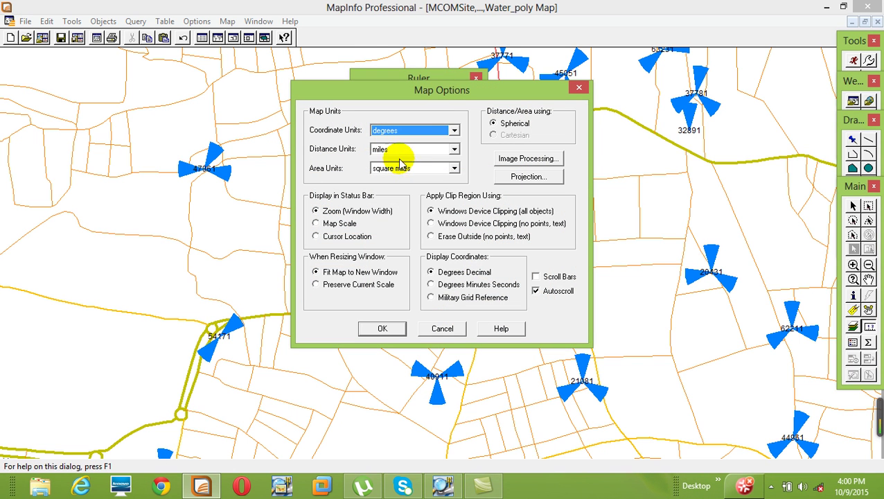
click(385, 151)
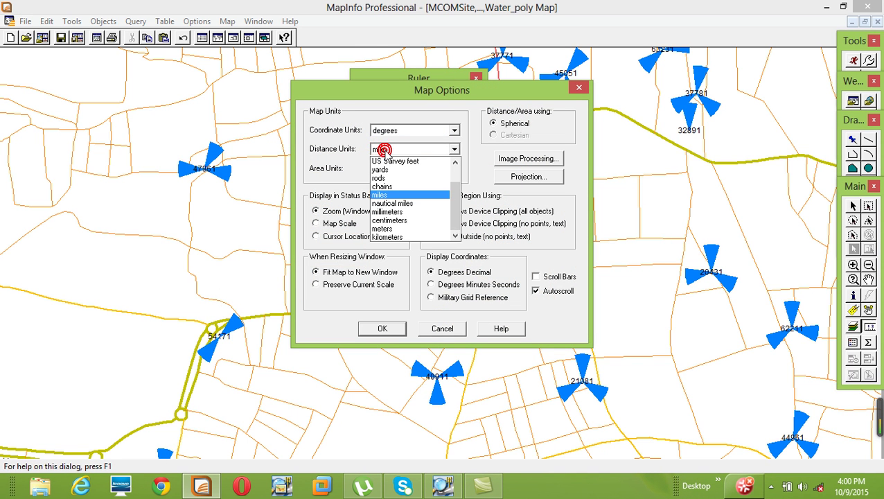
click(405, 228)
click(398, 173)
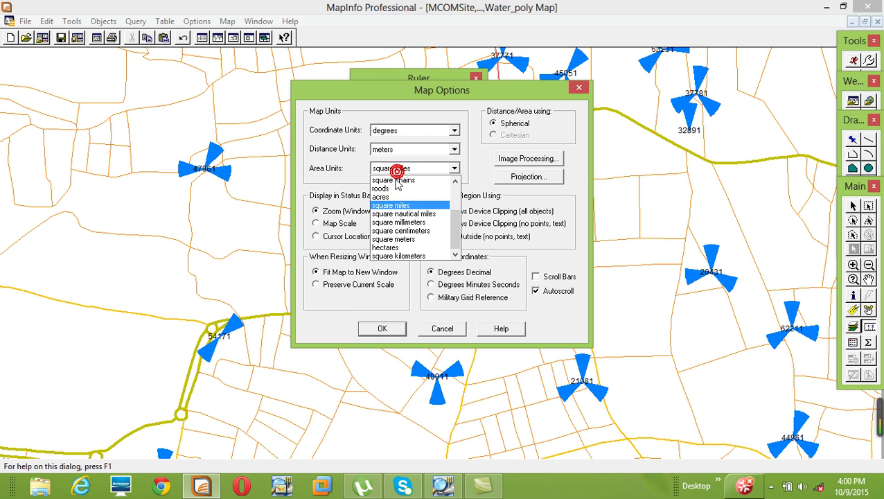
click(415, 239)
click(382, 328)
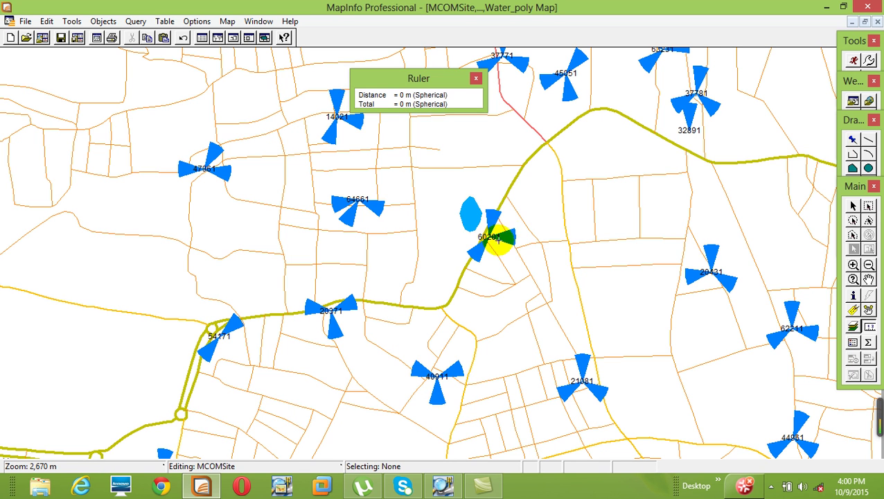
click(519, 243)
- Finish the Ruler measurement at a second point, then close the Ruler window
click(693, 276)
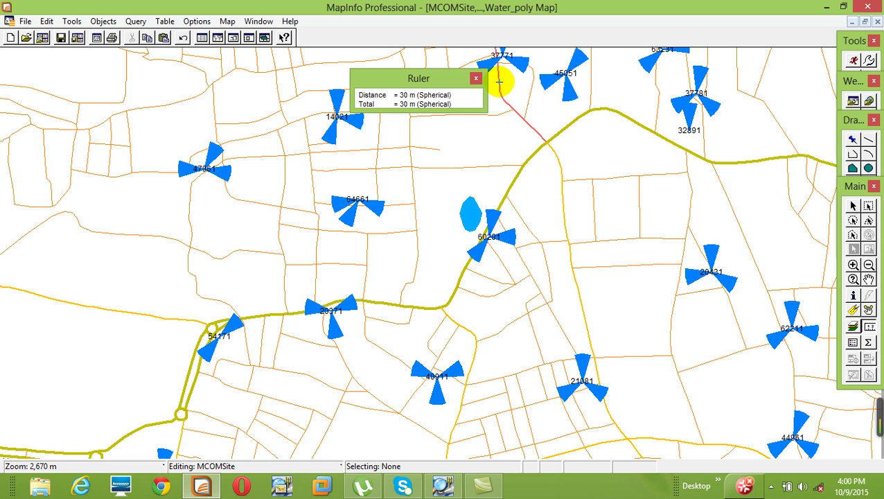
click(476, 80)
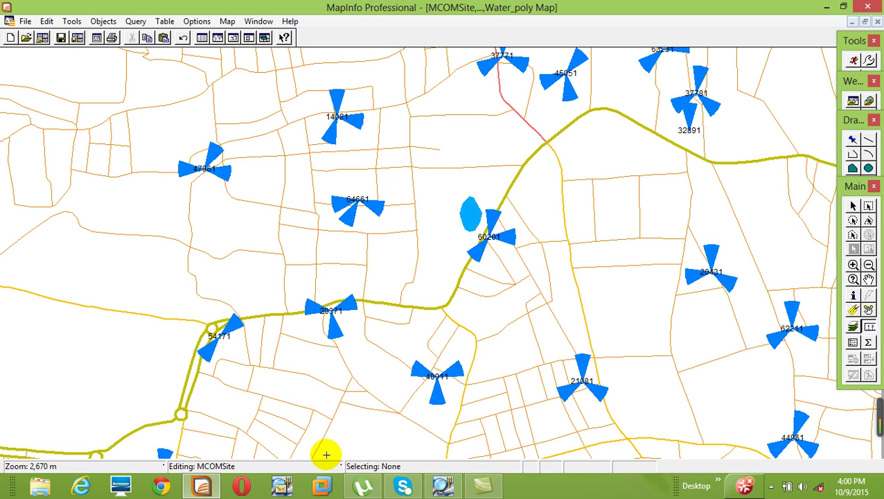
click(852, 295)
click(723, 287)
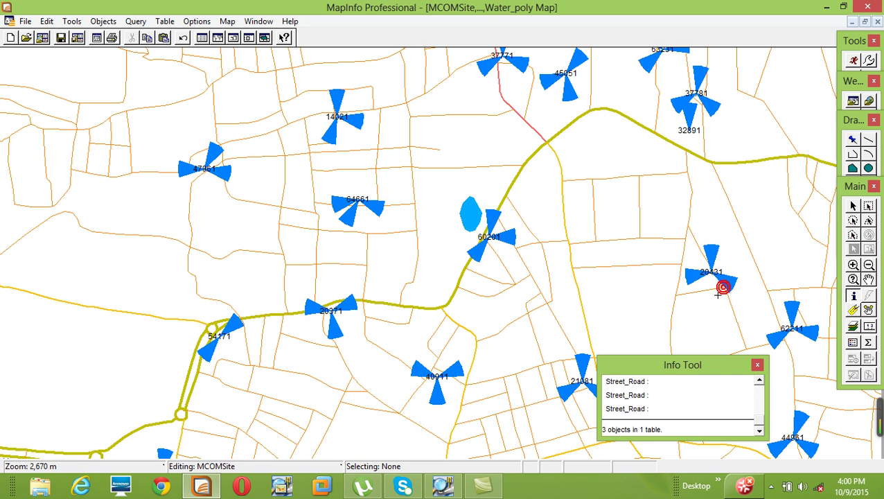
drag(681, 368, 503, 232)
click(730, 280)
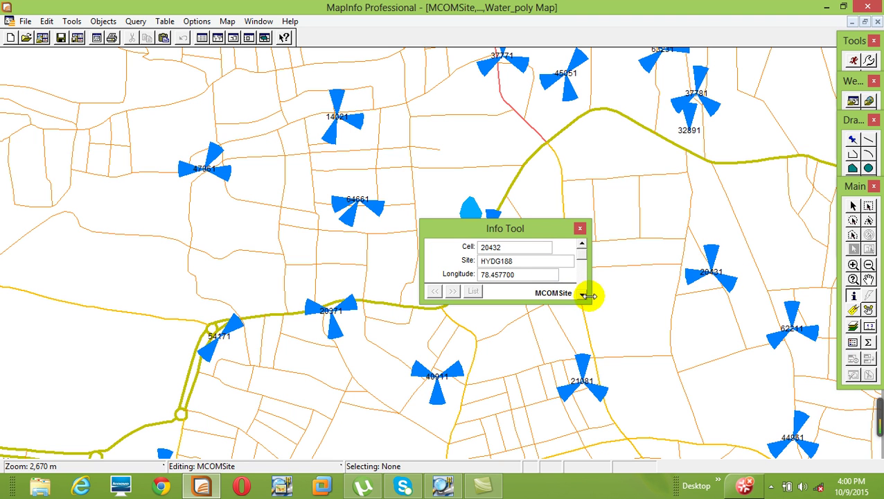
drag(587, 298, 590, 446)
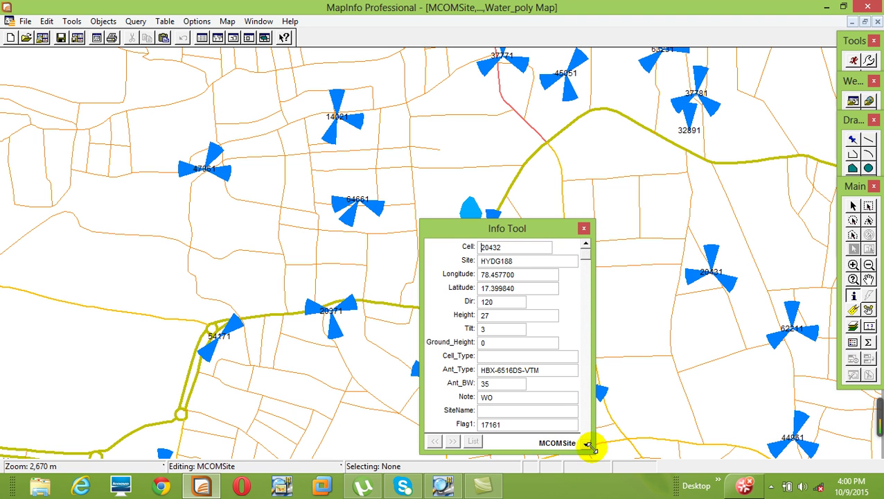
drag(535, 231, 470, 133)
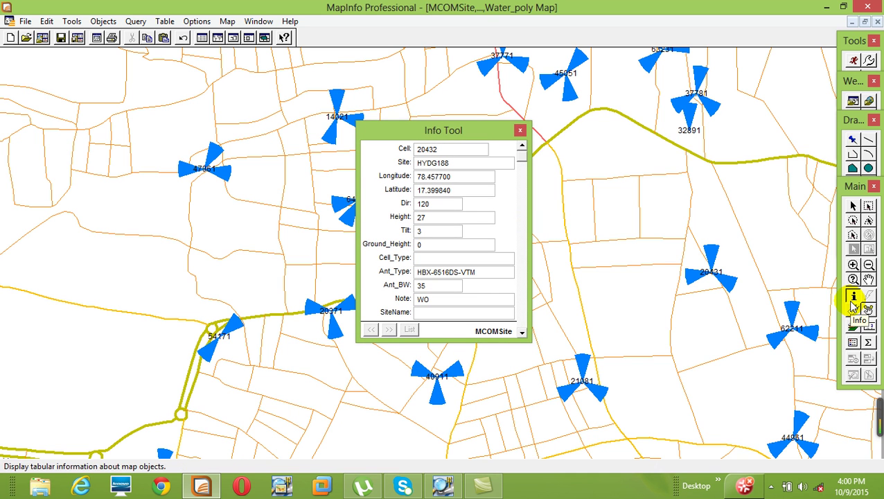
click(519, 131)
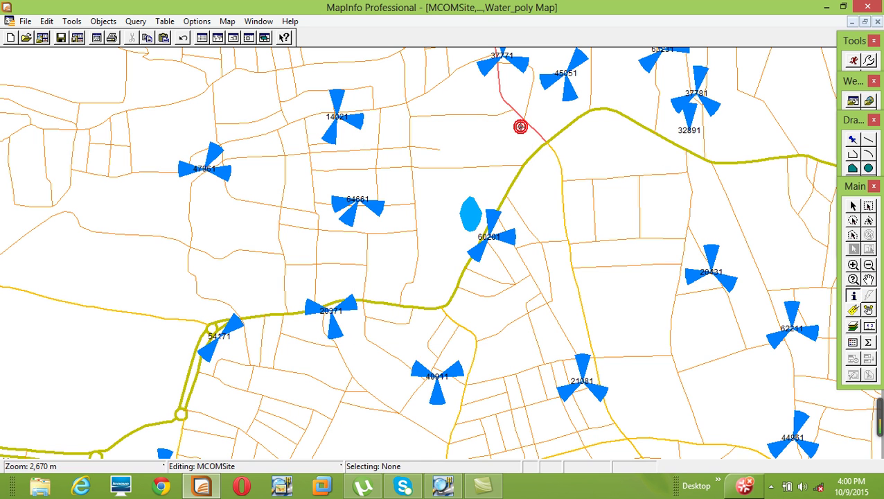
- Dock the Tools toolbar and open adam11002_01exp.tab from Desktop > ASIF 2G > export
drag(855, 43, 57, 12)
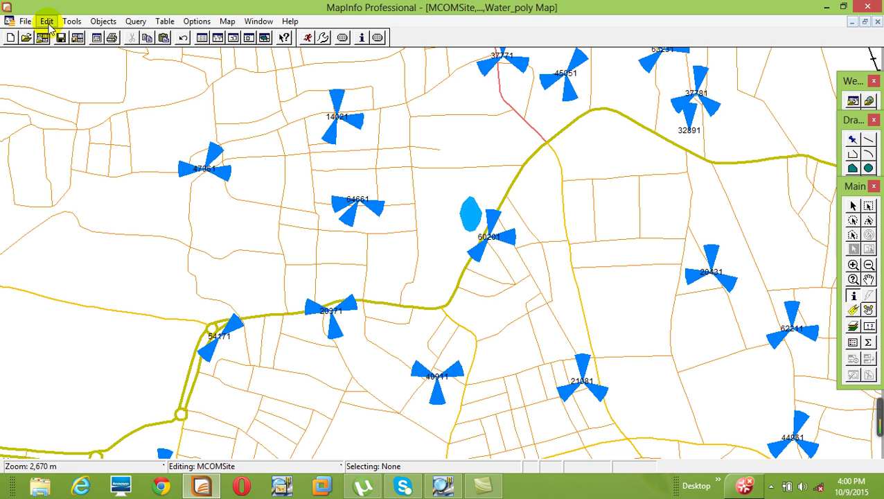
click(26, 38)
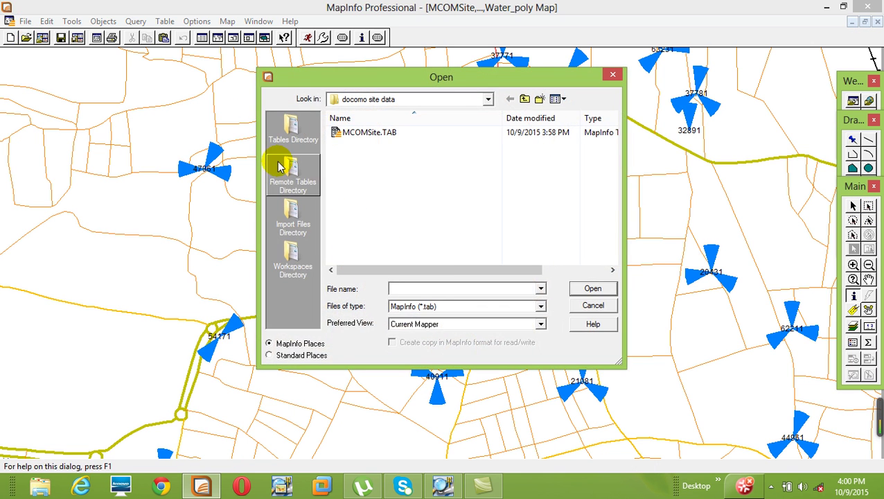
click(305, 357)
click(293, 165)
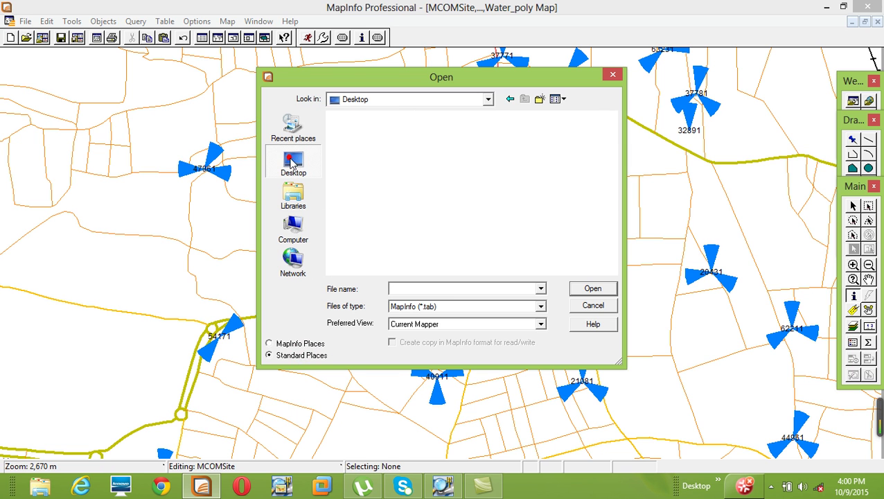
scroll(409, 173, down, 1)
scroll(388, 166, up, 2)
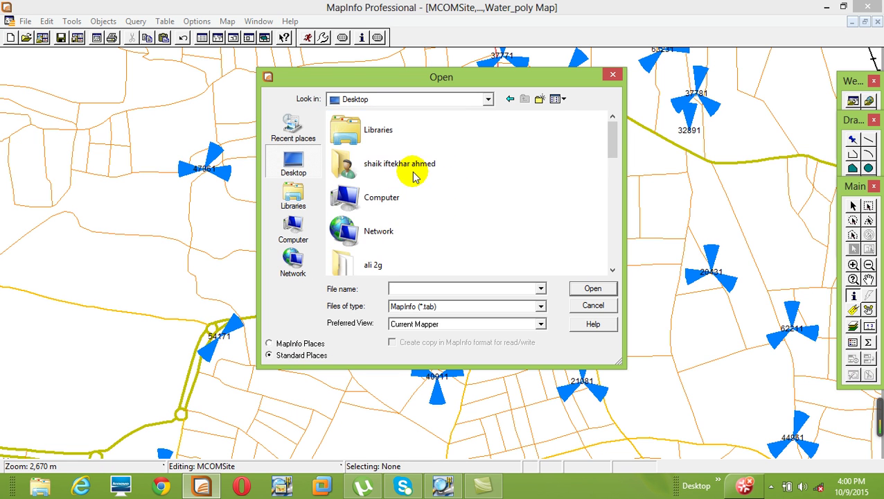
scroll(395, 196, down, 2)
scroll(401, 200, up, 1)
click(389, 180)
double_click(391, 202)
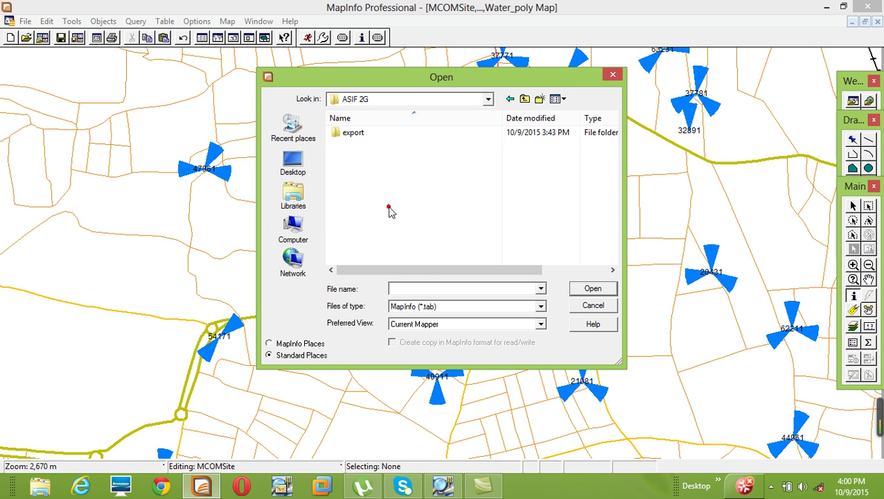
double_click(361, 134)
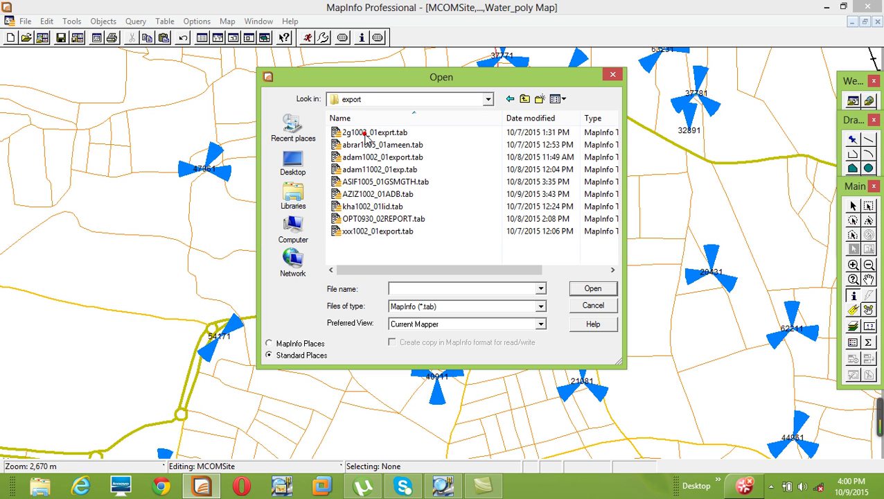
double_click(419, 169)
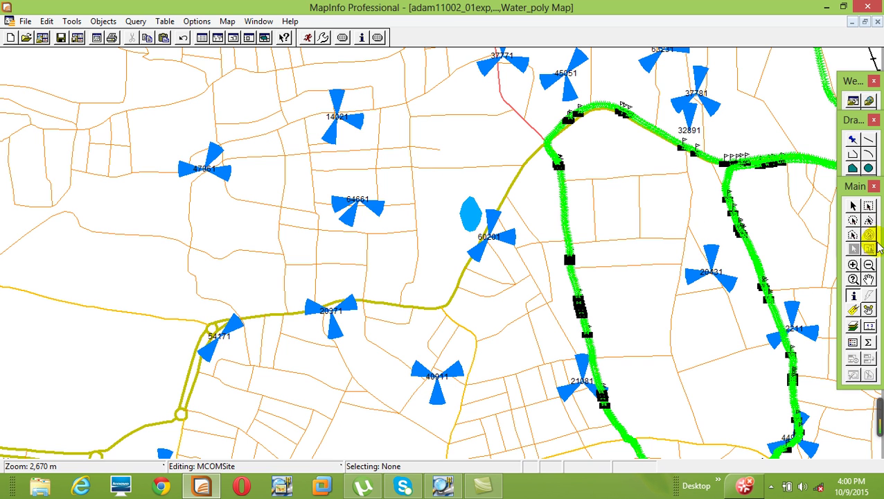
- Pan and zoom out to show the whole adam11002_01exp route among the sites
drag(740, 308, 475, 232)
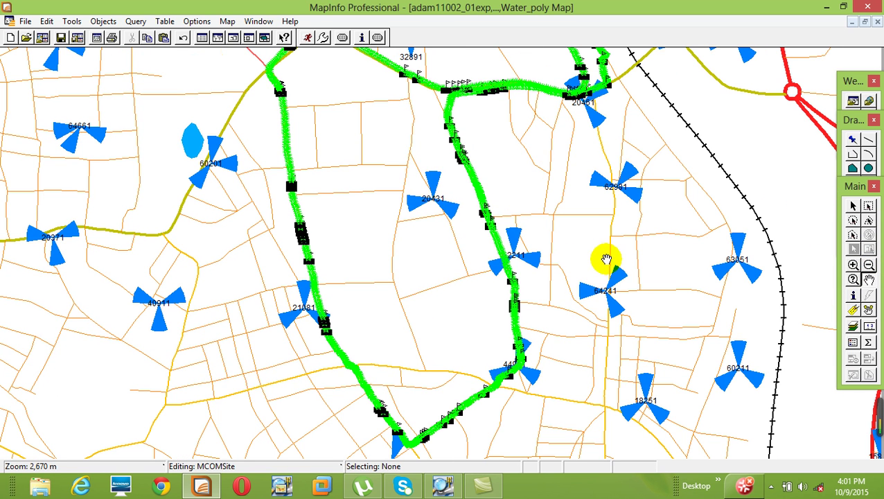
click(854, 264)
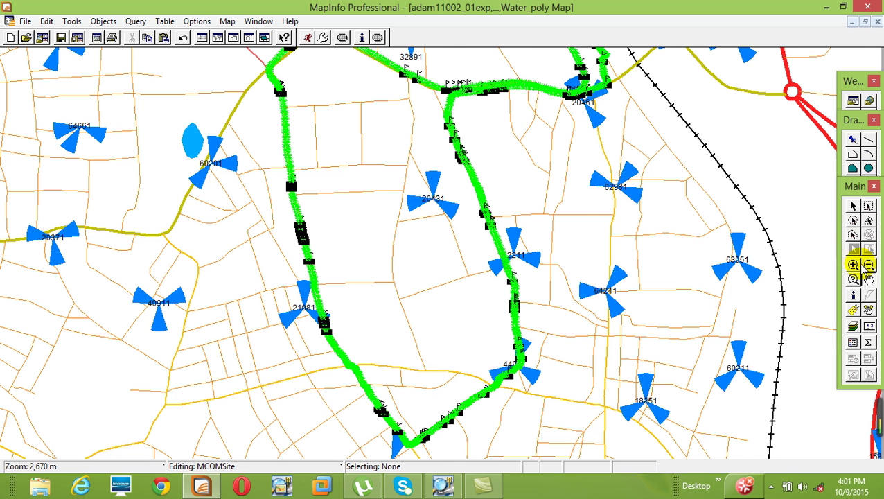
click(524, 183)
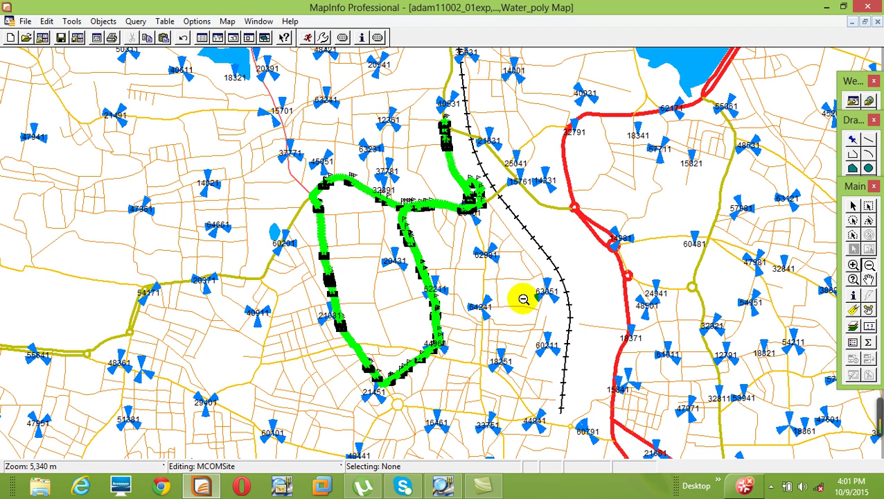
mouse_move(854, 141)
mouse_down()
mouse_move(856, 97)
mouse_move(865, 135)
mouse_move(863, 186)
mouse_move(856, 190)
mouse_move(862, 227)
mouse_up()
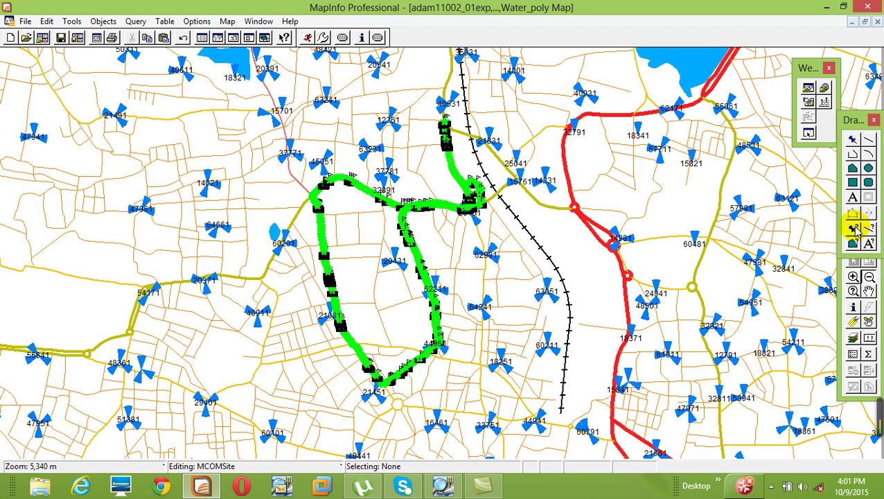
- Use Grid Maker to cover the drive-test route with a 132-cell, 200-meter square grid
click(377, 39)
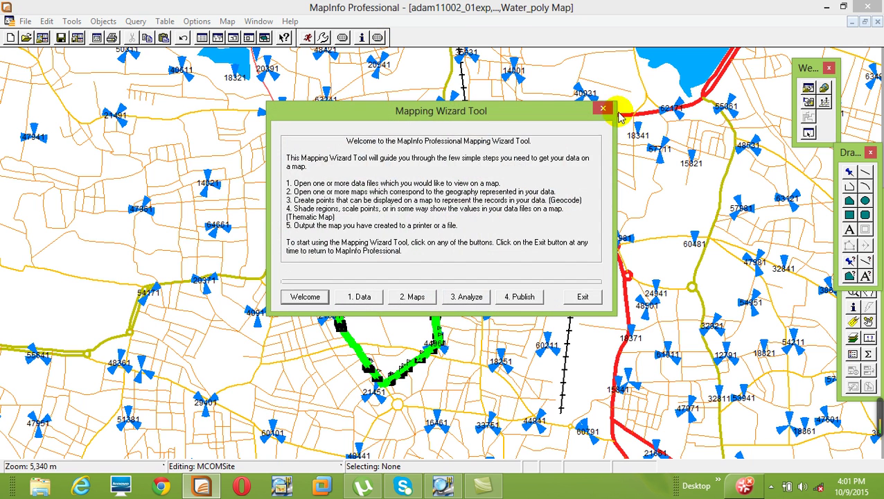
click(601, 106)
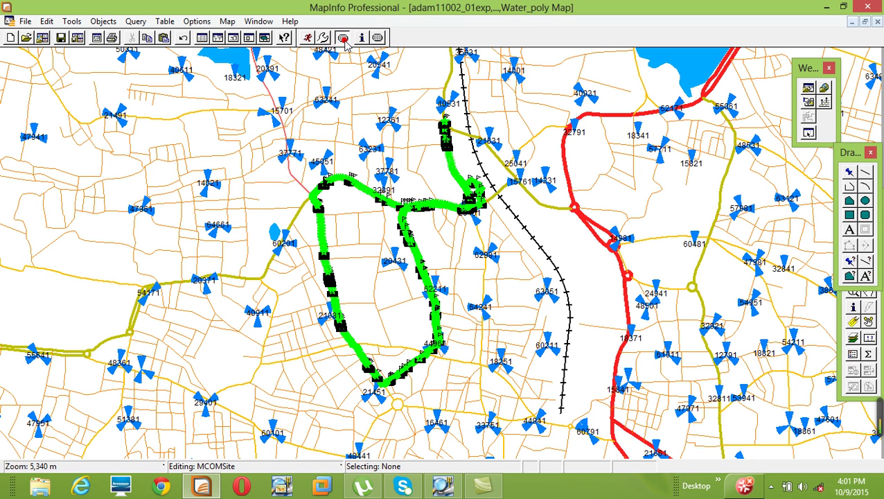
click(235, 78)
drag(236, 78, 593, 388)
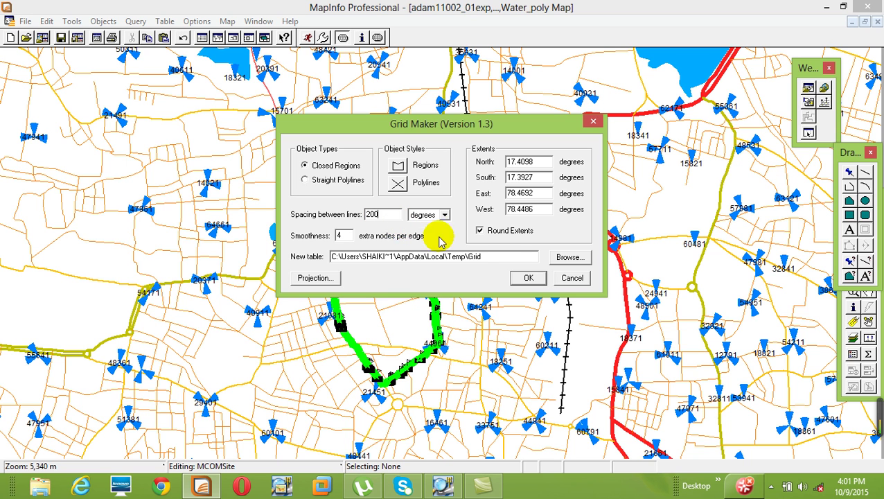
click(446, 215)
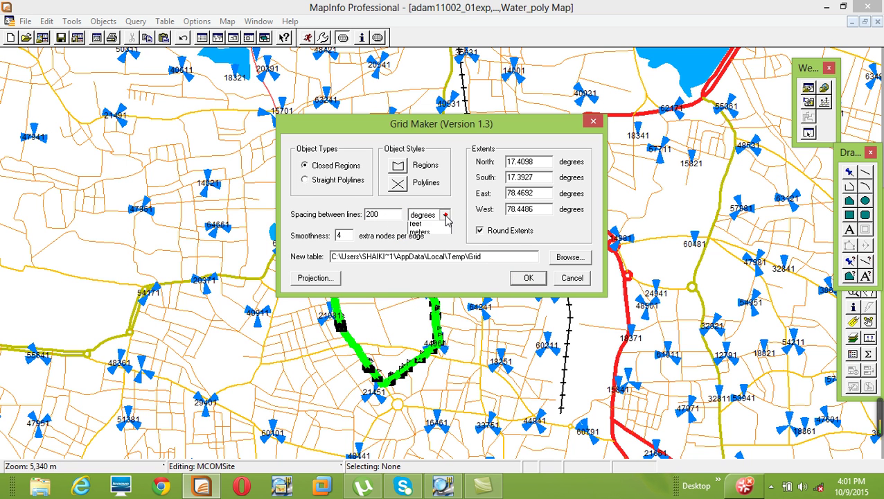
click(442, 232)
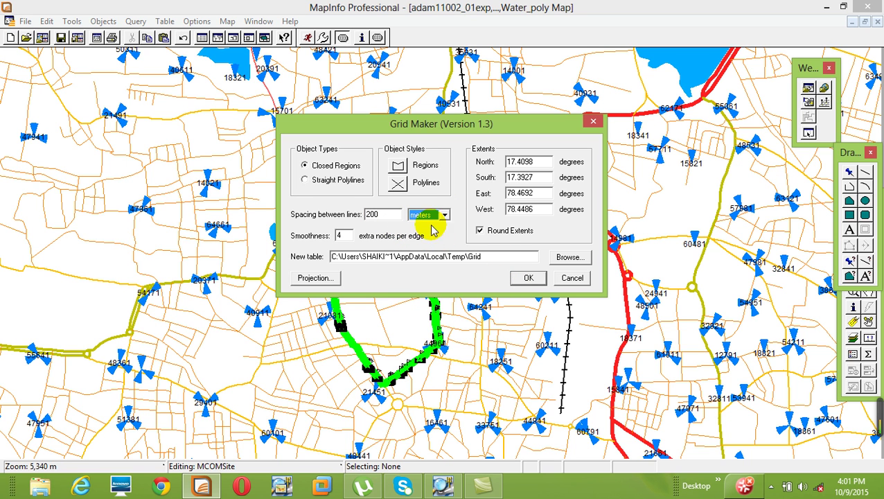
click(528, 278)
click(406, 253)
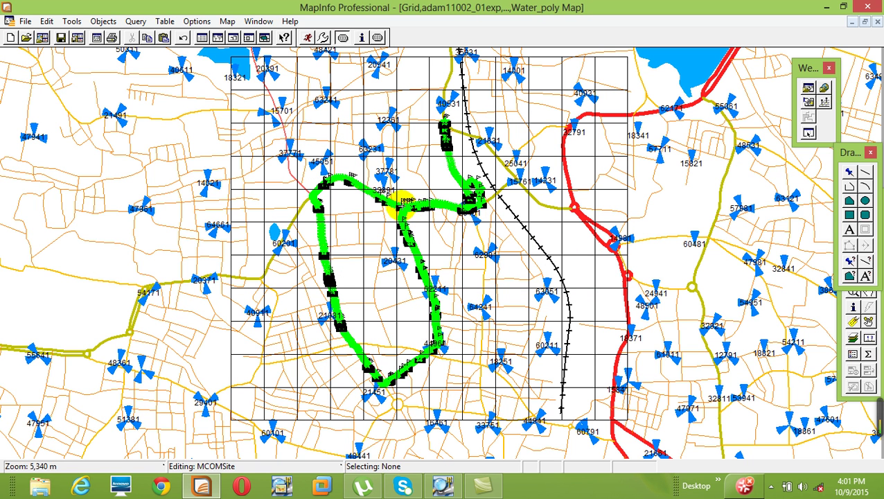
- Move the Grid layer to the bottom of the layer order
right_click(406, 167)
click(436, 173)
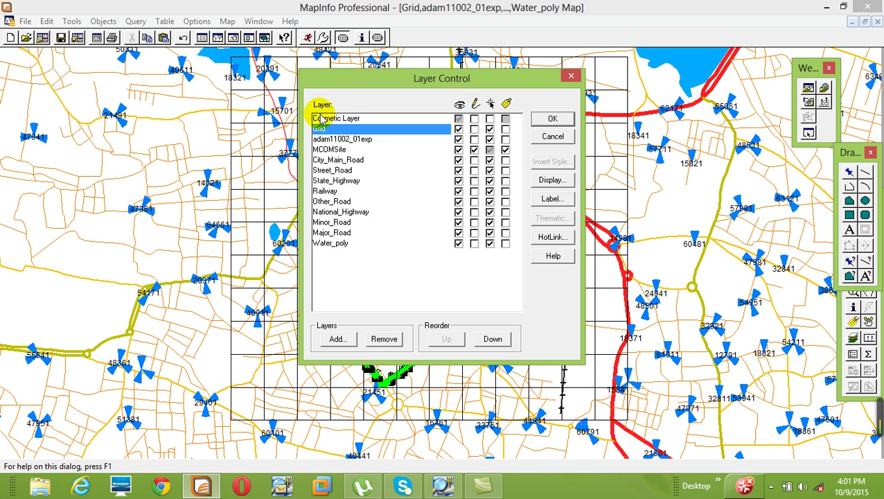
drag(322, 269, 323, 270)
click(550, 118)
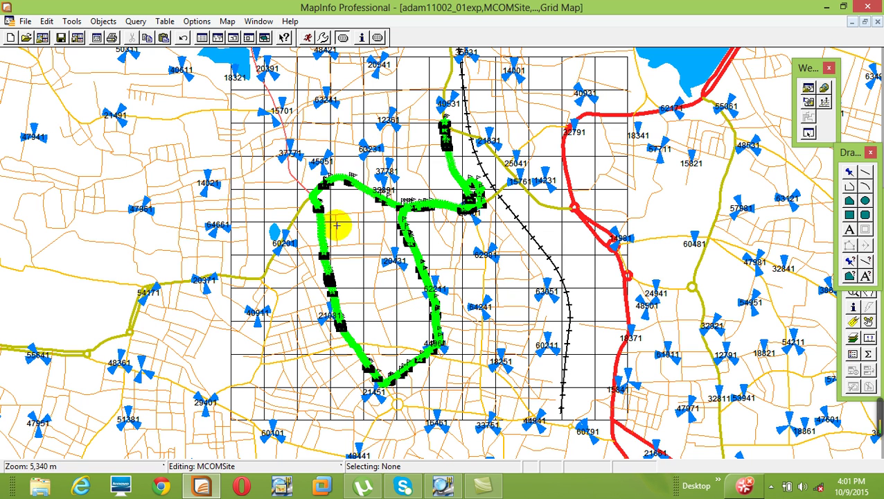
- Hide the Other_Road and Street_Road layers in Layer Control
right_click(165, 164)
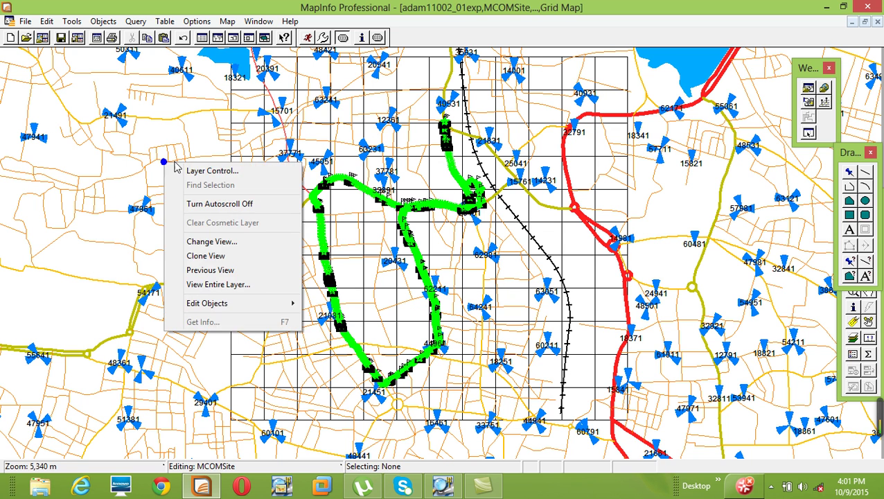
click(196, 172)
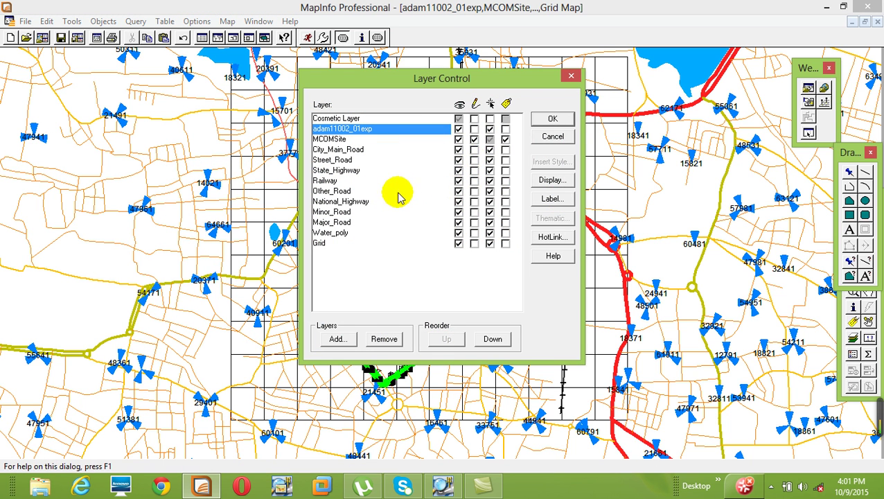
click(458, 191)
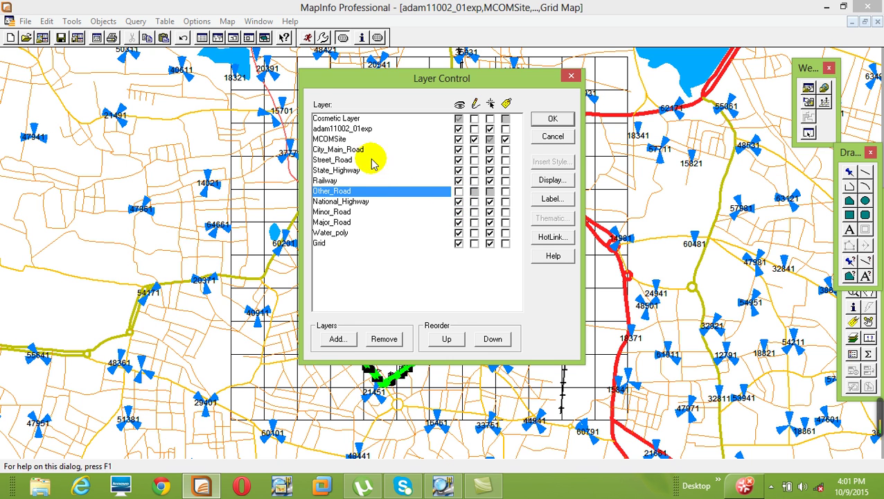
click(462, 160)
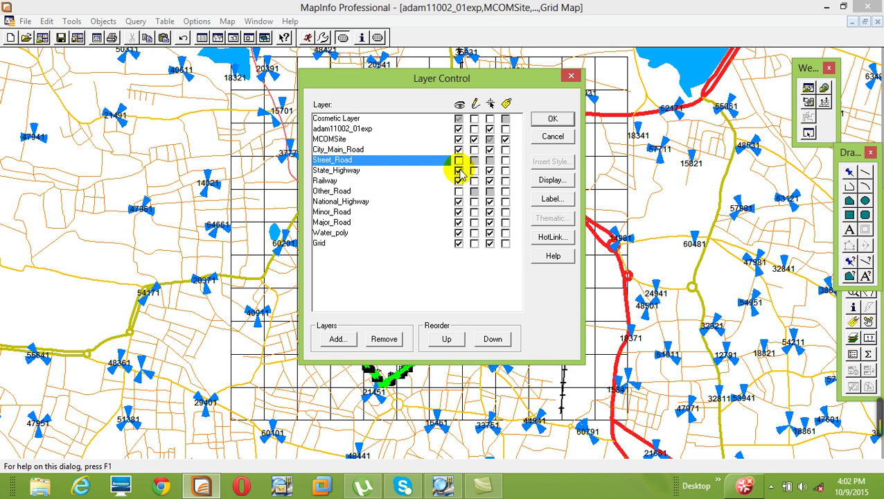
click(551, 120)
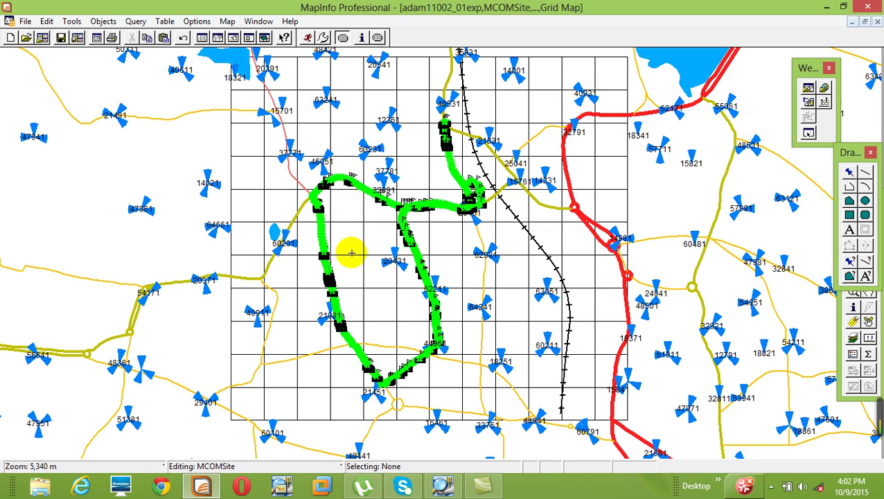
click(225, 22)
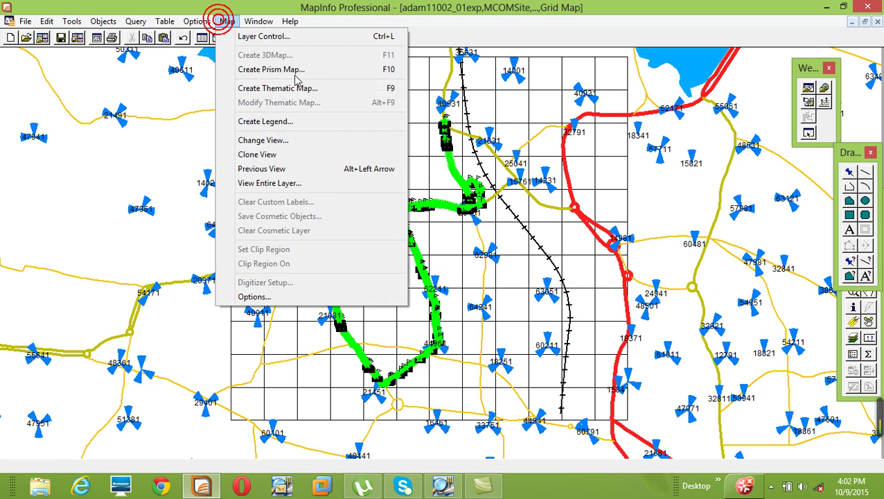
click(291, 89)
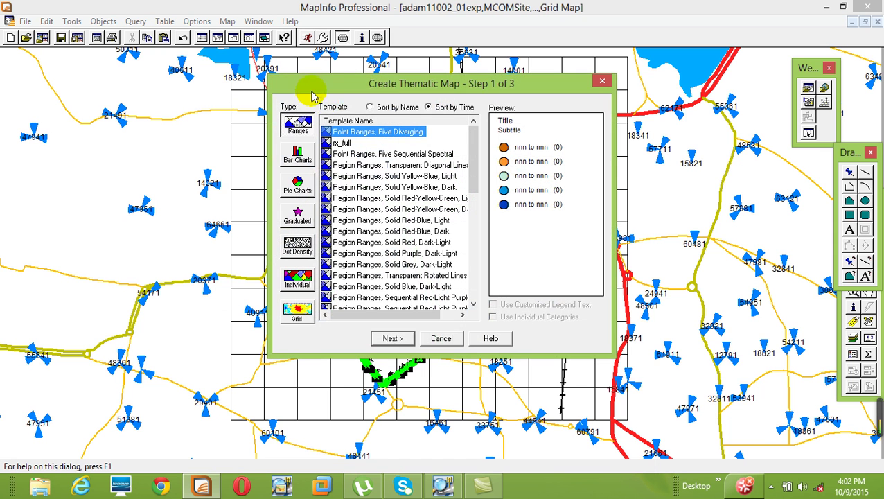
click(391, 338)
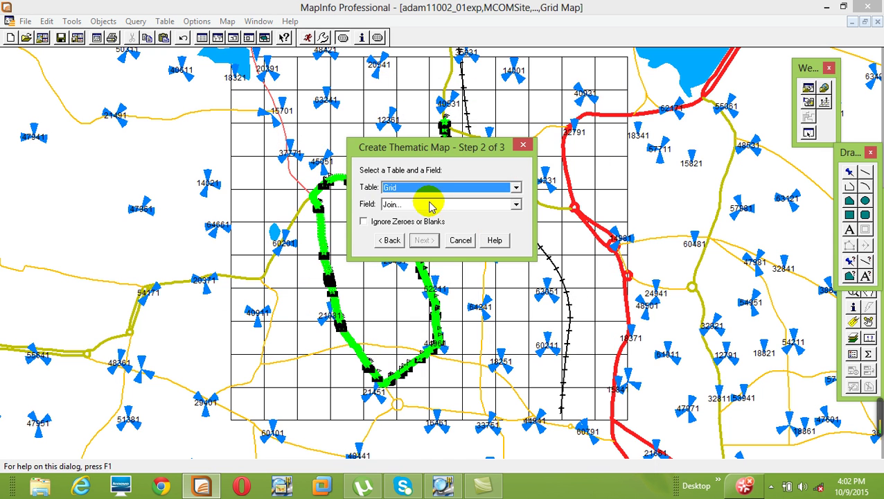
click(427, 188)
click(429, 188)
click(433, 188)
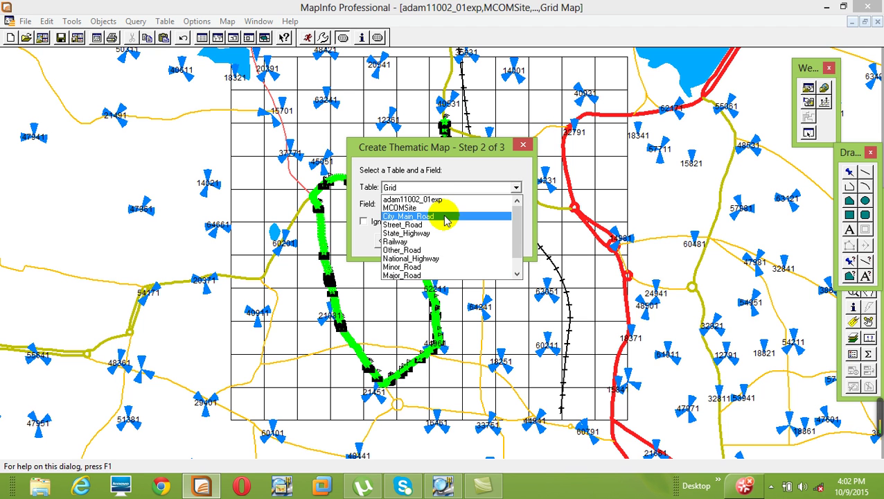
click(432, 198)
click(431, 204)
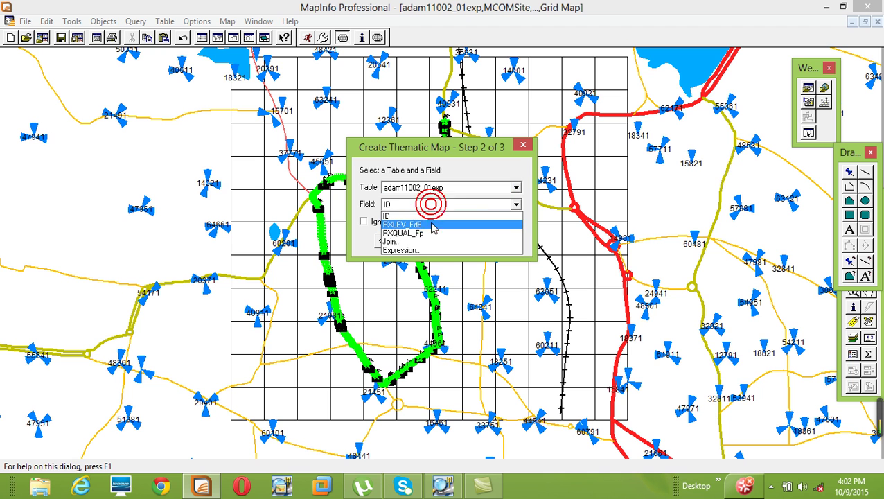
click(432, 232)
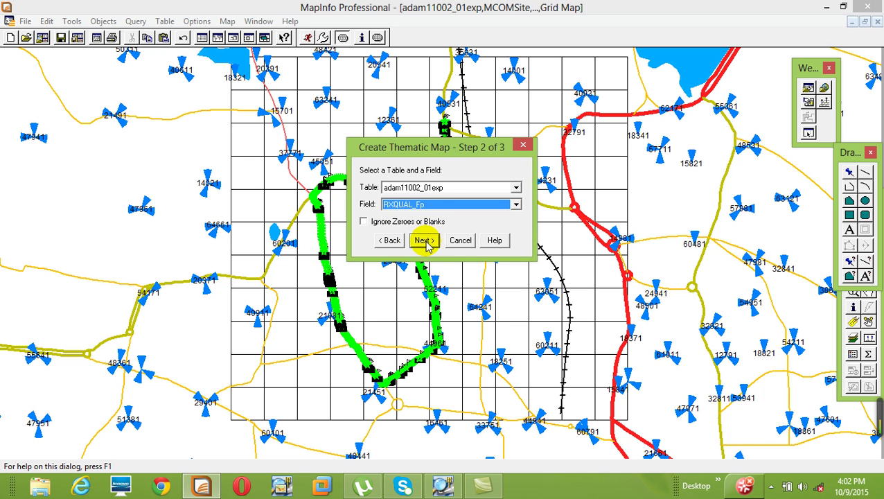
click(423, 240)
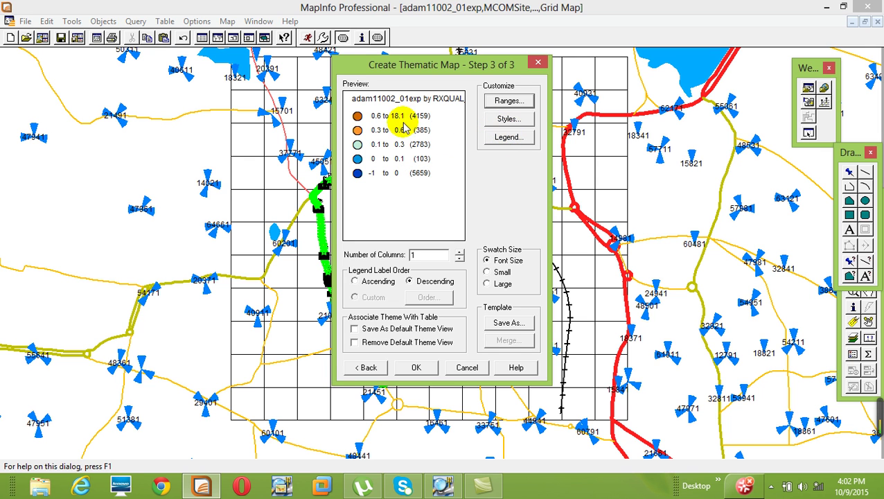
click(538, 63)
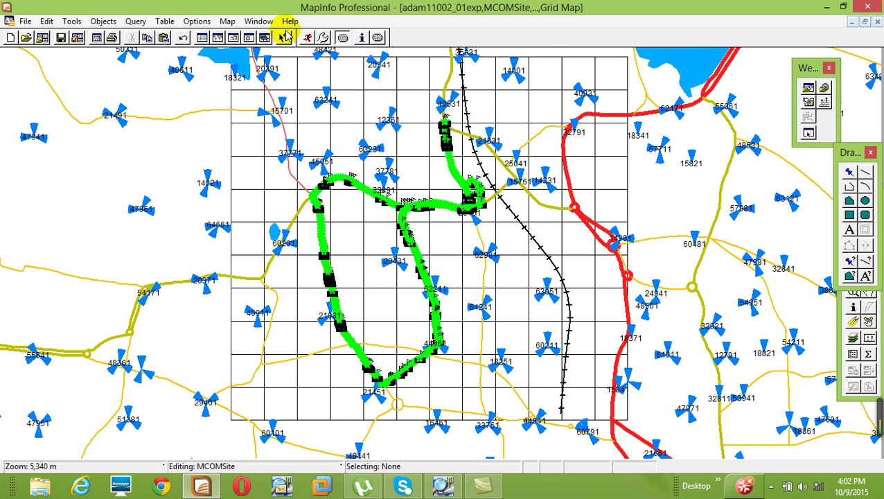
click(227, 21)
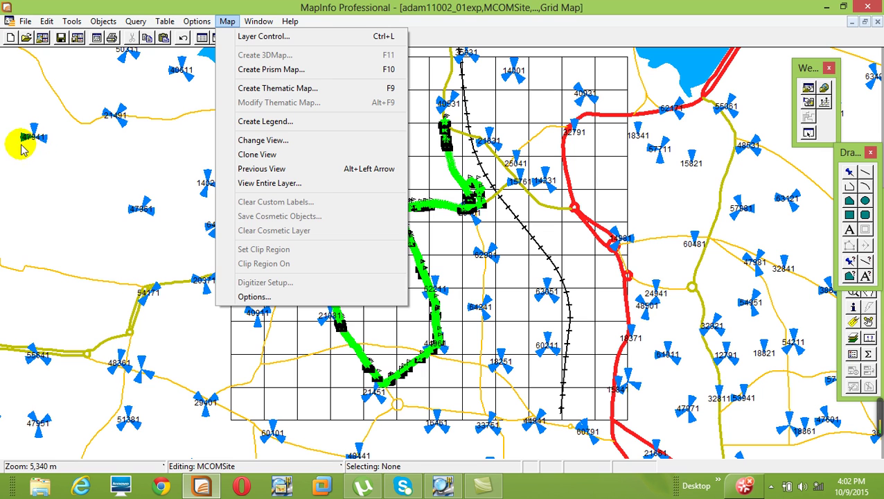
click(73, 176)
click(74, 173)
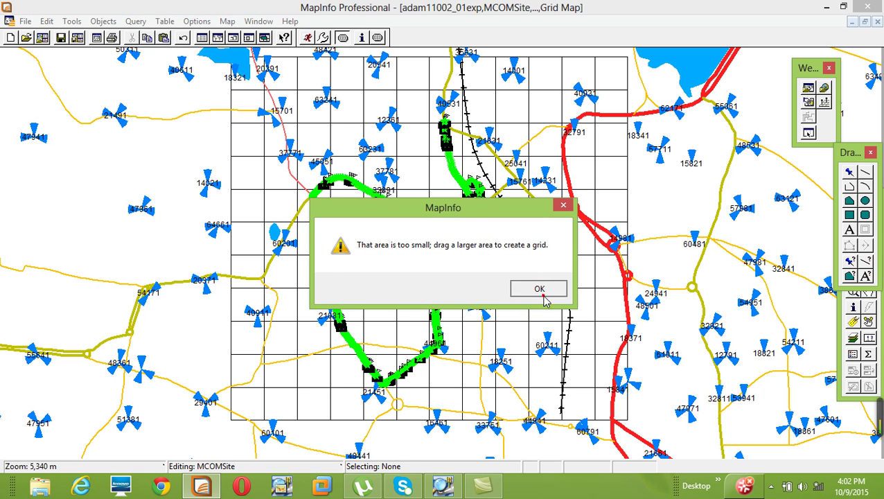
click(539, 289)
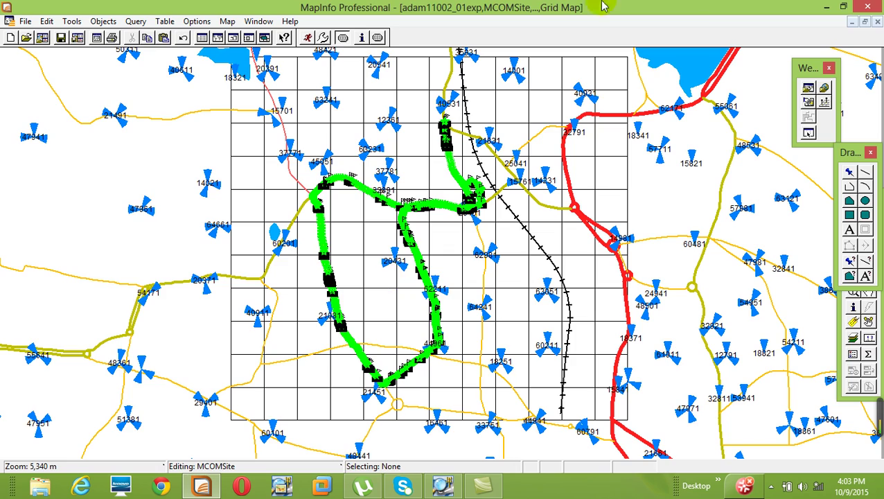
- Minimize MapInfo and TEMS Investigation, then open the making new sites folder
click(826, 7)
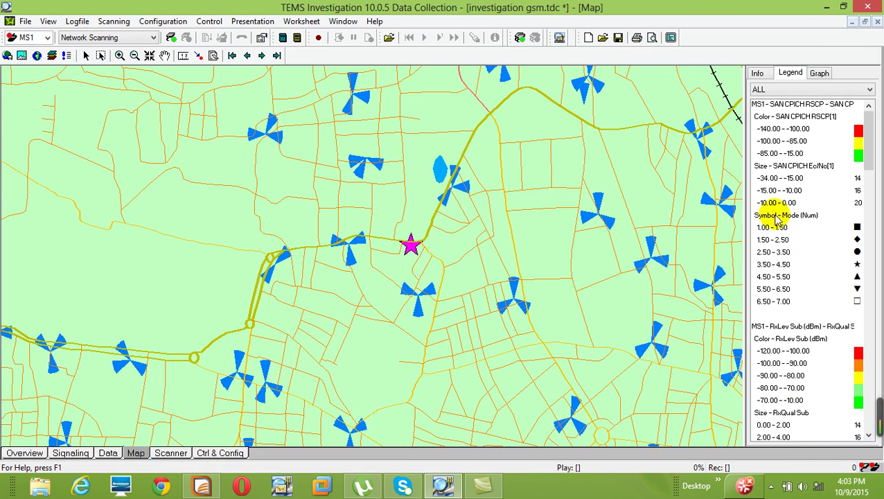
click(826, 7)
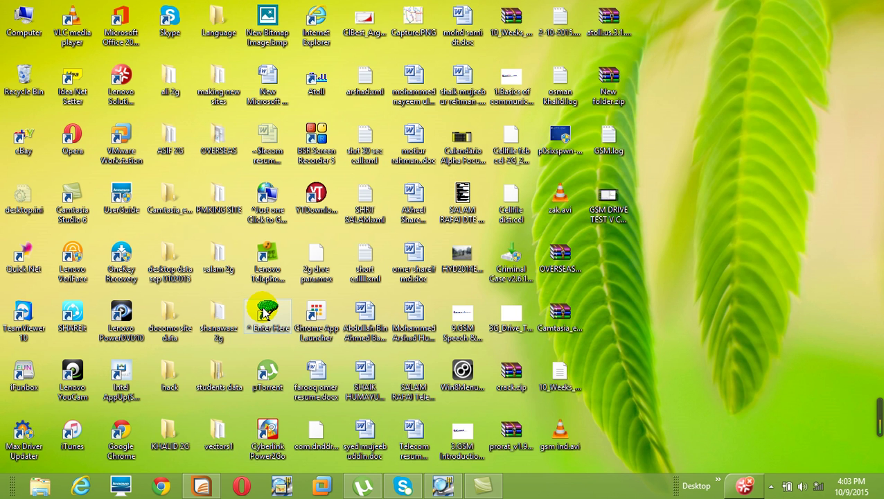
double_click(218, 80)
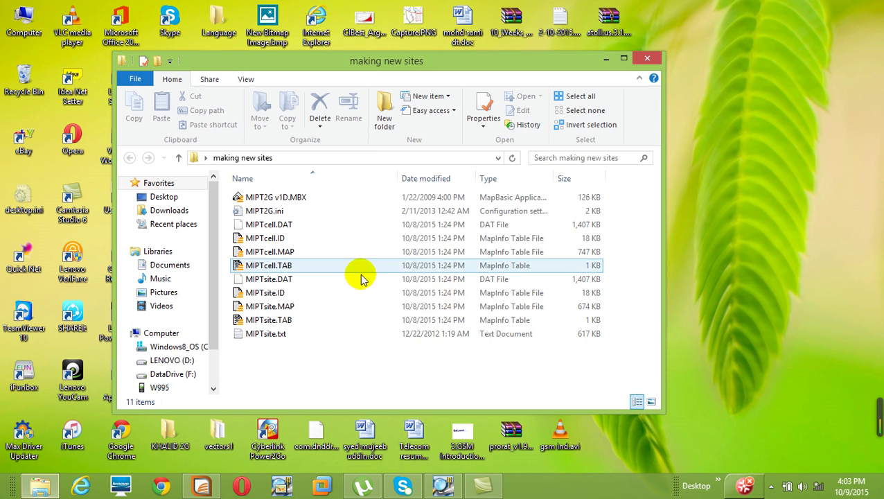
- Permanently delete the eight MIPTcell and MIPTsite table files, then open MIPTsite.txt
click(357, 324)
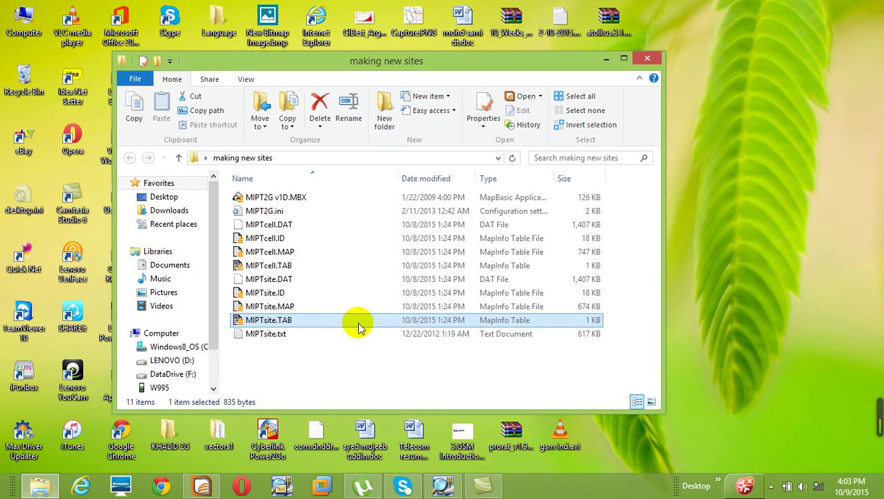
key(shift+Up)
key(shift+Up)
key(shift+Up)
key(shift+Up)
key(shift+Up)
key(shift+Up)
key(shift+Up)
key(shift+Up)
key(shift+Up)
key(shift+Down)
key(shift+Down)
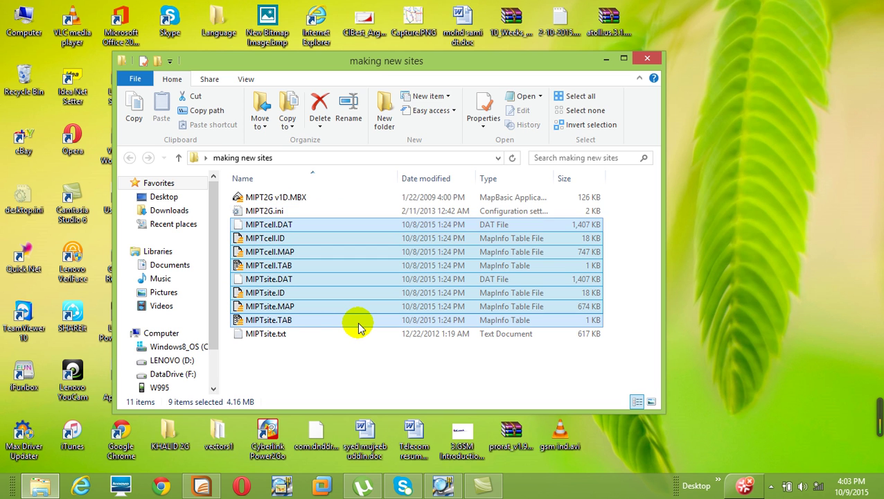
key(shift+Delete)
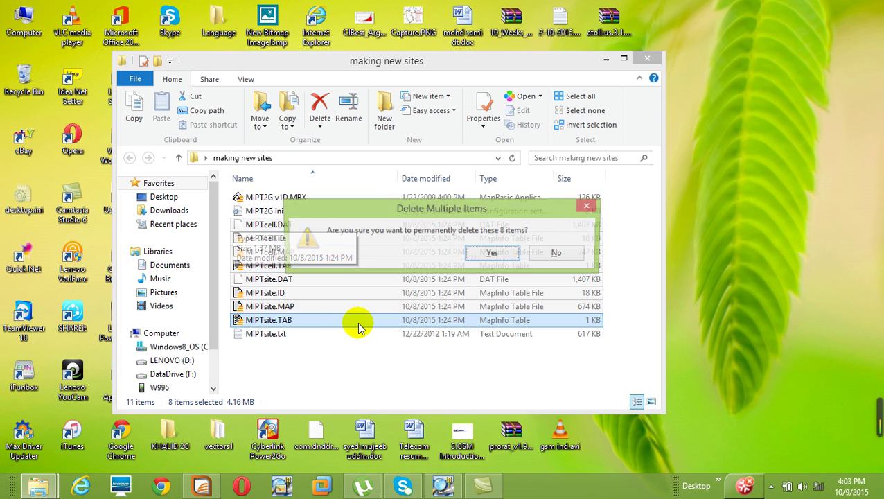
key(Return)
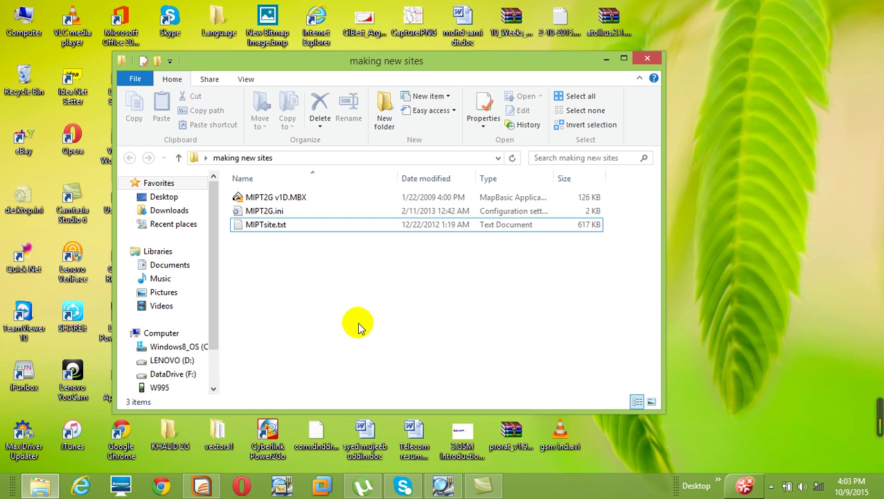
double_click(333, 227)
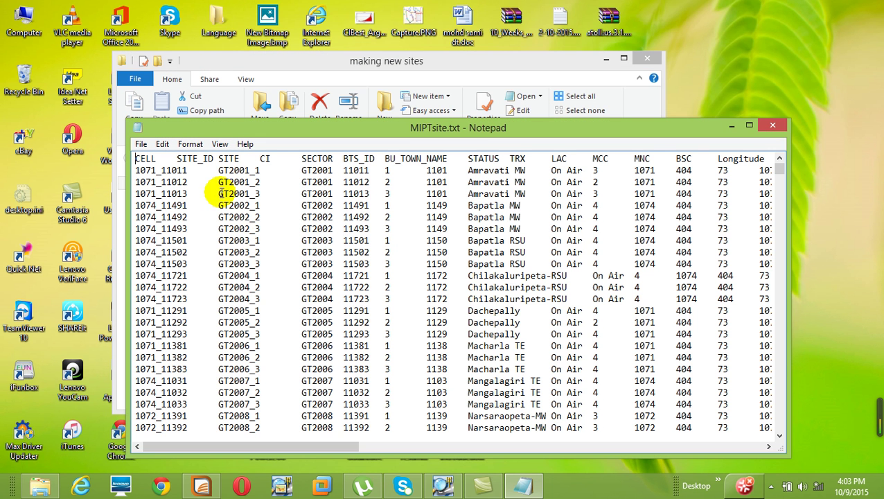
- Close the MIPTsite.txt site list in Notepad after reviewing its columns
mouse_move(470, 489)
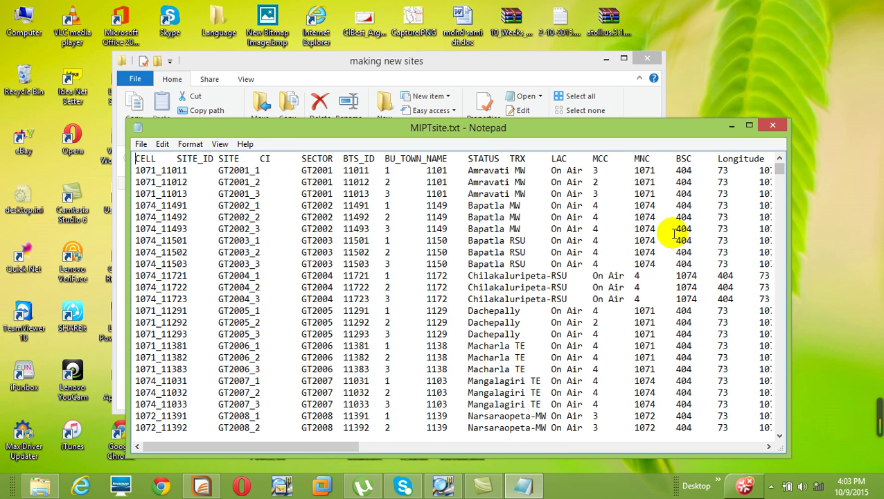
click(772, 125)
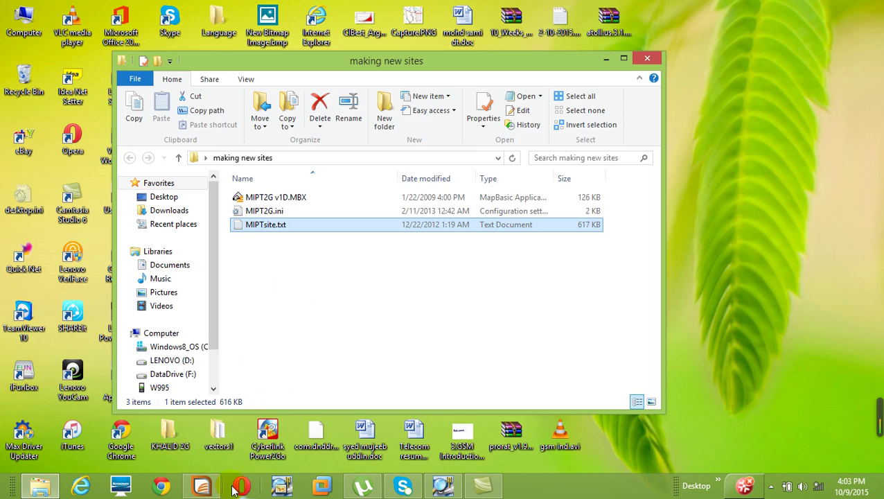
- Minimize MapInfo and launch the MIPT2G v1D.MBX tool from the making new sites folder
click(204, 487)
click(206, 487)
click(205, 488)
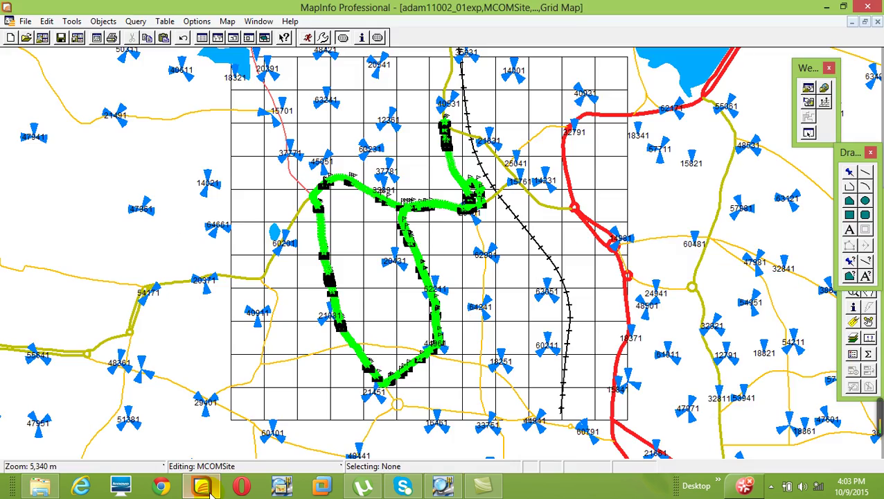
click(206, 487)
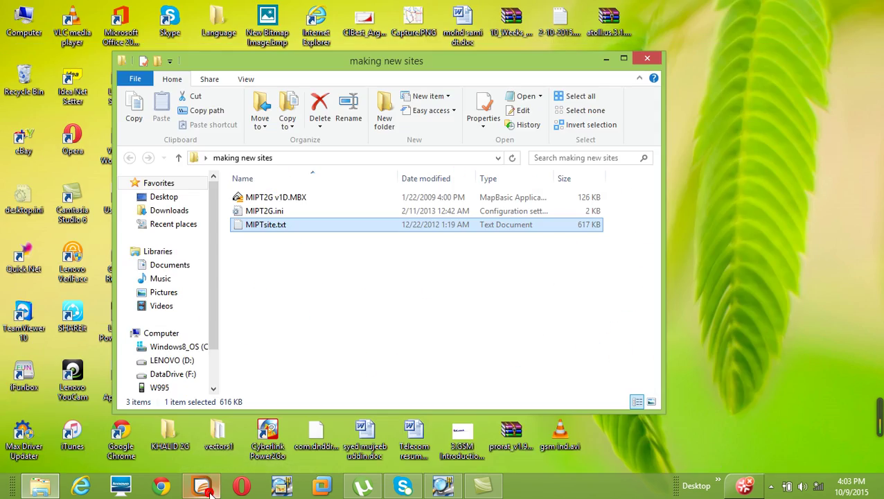
double_click(248, 199)
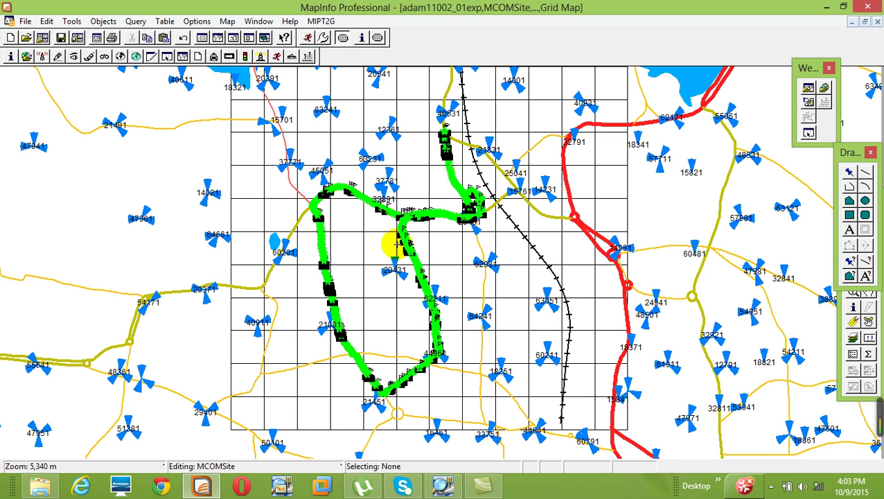
- Close all tables and the map with File > Close All, discarding unsaved MCOMSite edits
click(25, 20)
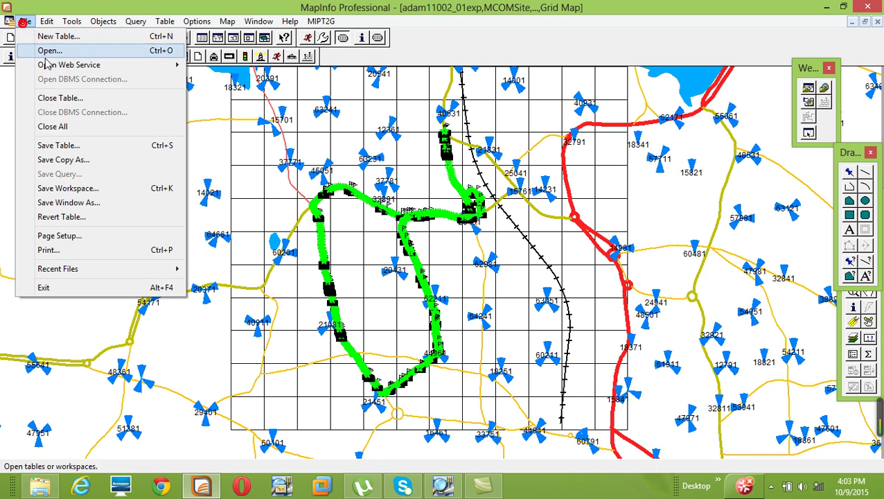
click(65, 128)
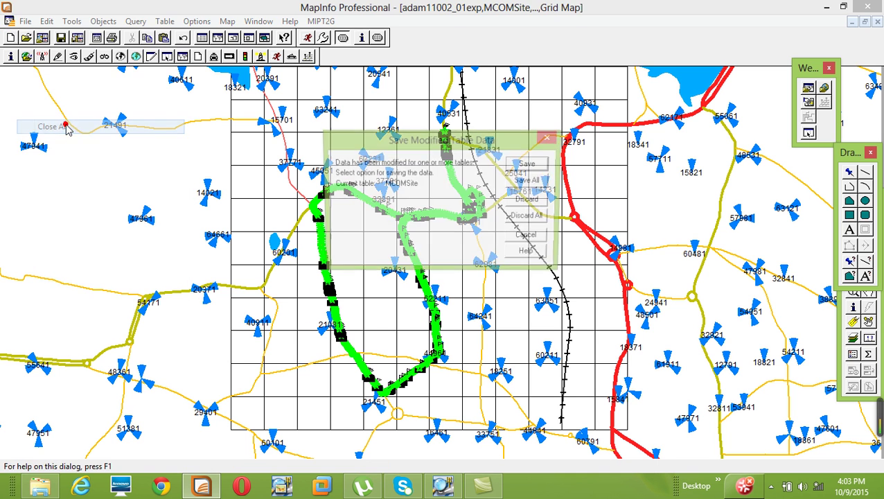
click(532, 218)
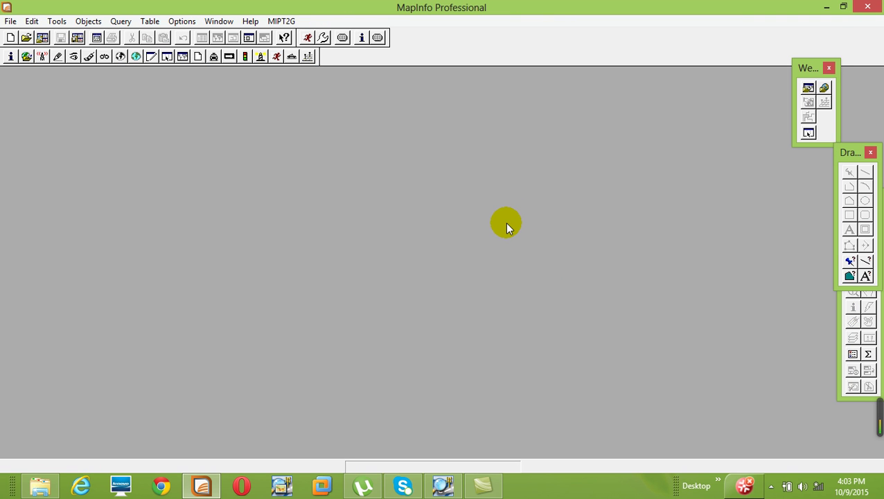
- Start the MIPT2G site database import and browse to the Desktop
click(26, 56)
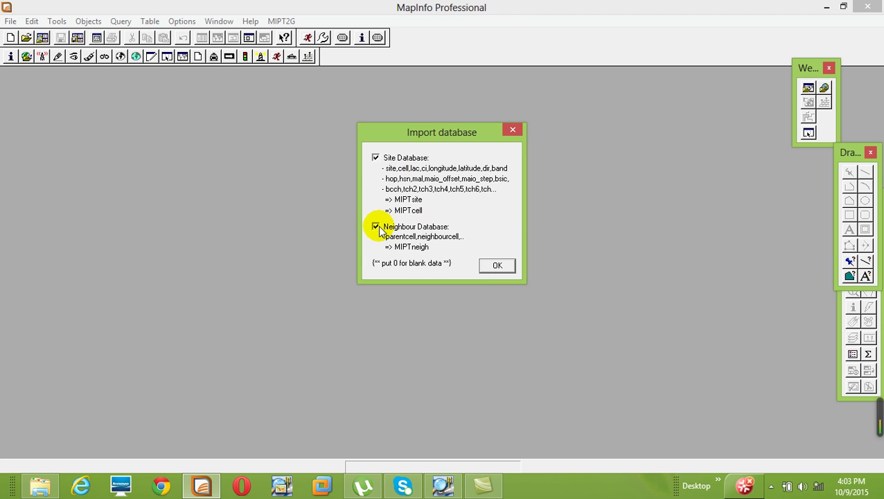
click(499, 266)
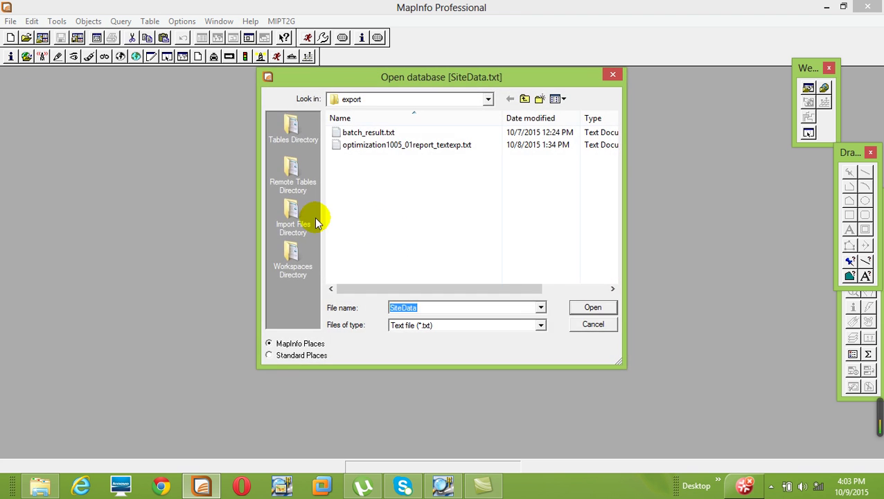
click(300, 355)
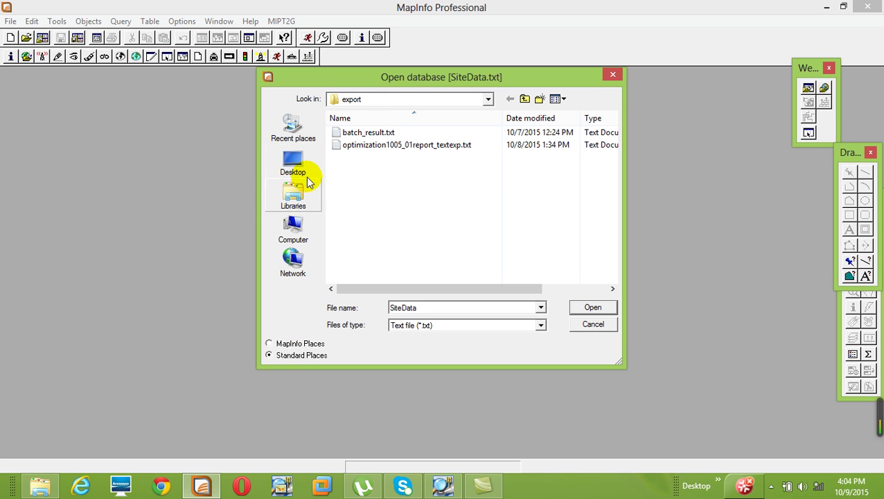
click(297, 170)
- Open the making new sites folder and import MIPTData.txt
scroll(388, 196, down, 1)
click(388, 186)
scroll(388, 193, down, 1)
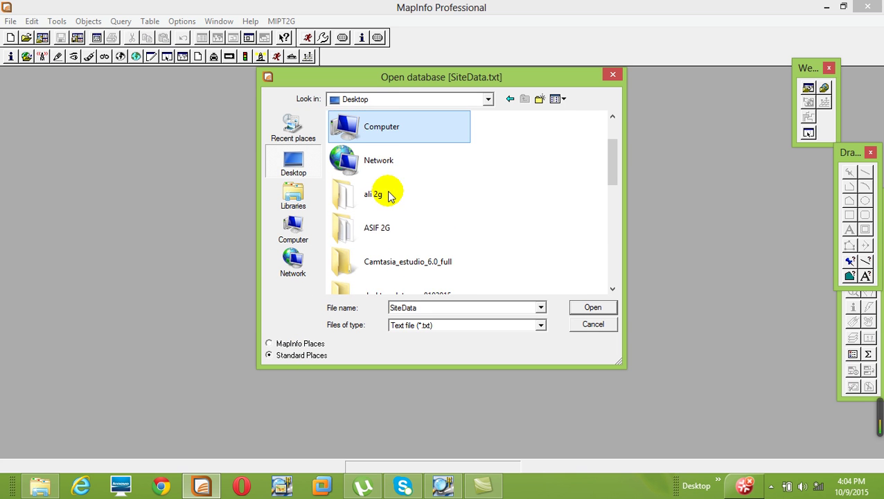
scroll(403, 244, up, 1)
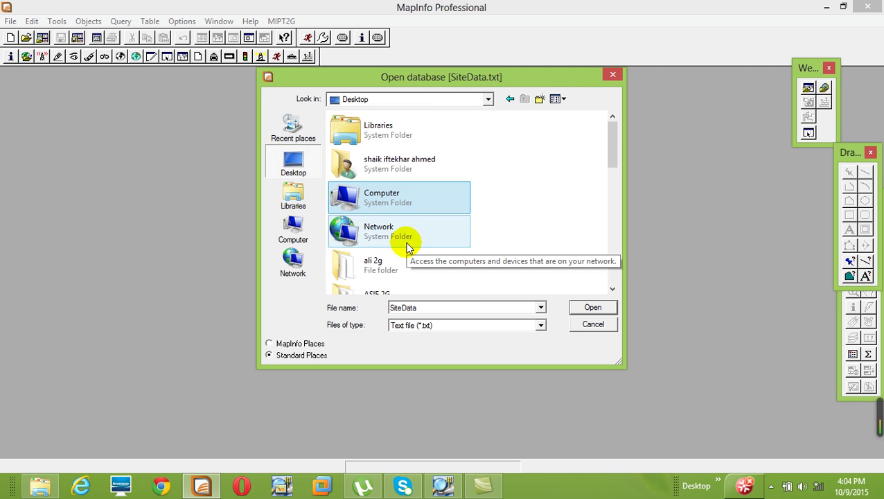
scroll(407, 245, down, 3)
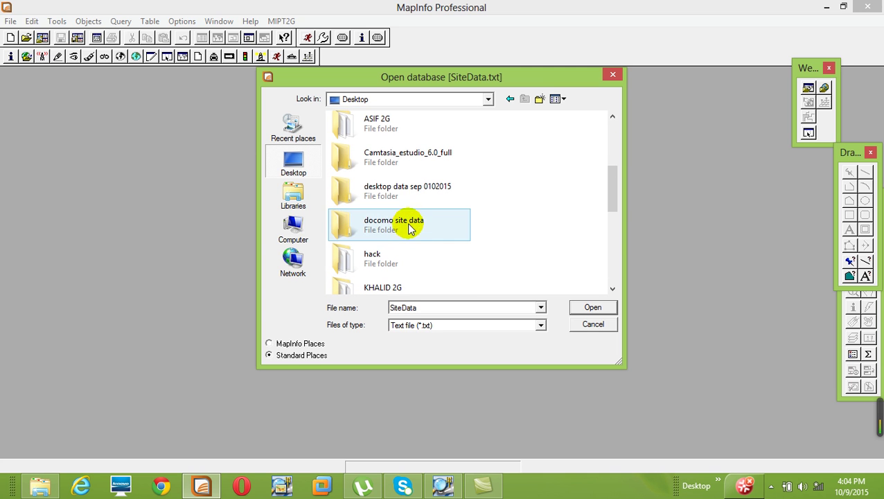
click(413, 175)
scroll(411, 173, down, 3)
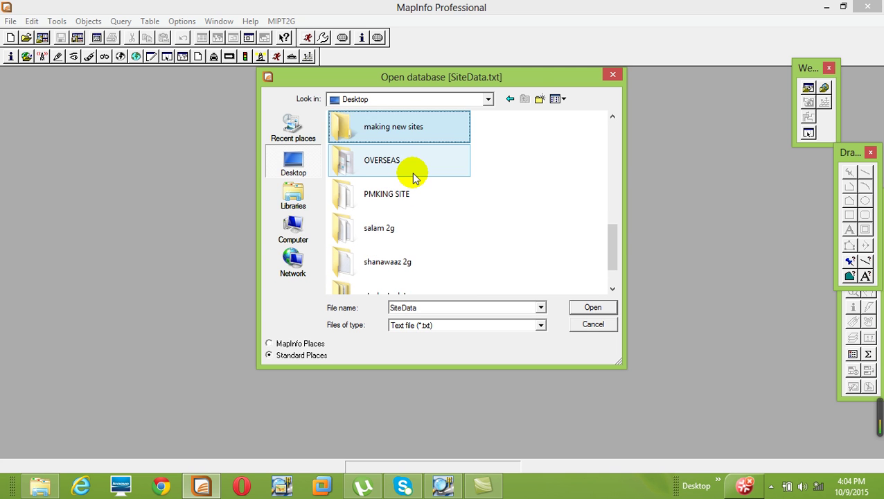
click(401, 122)
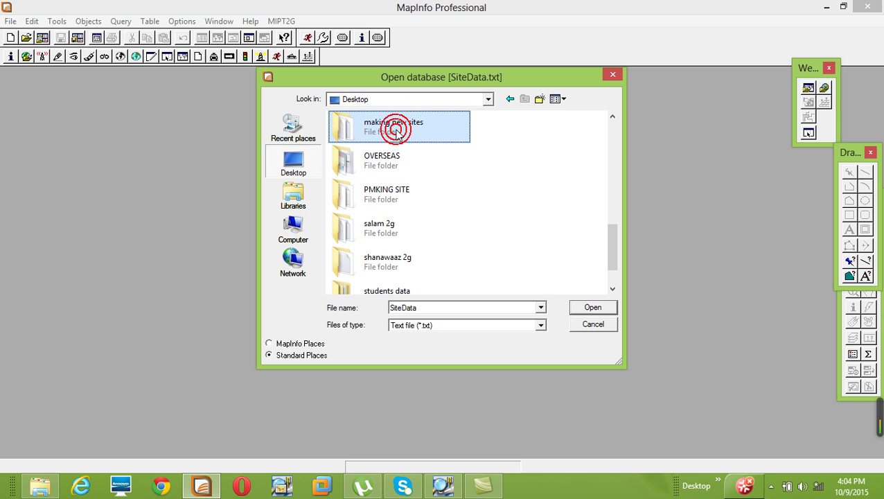
double_click(396, 131)
double_click(375, 135)
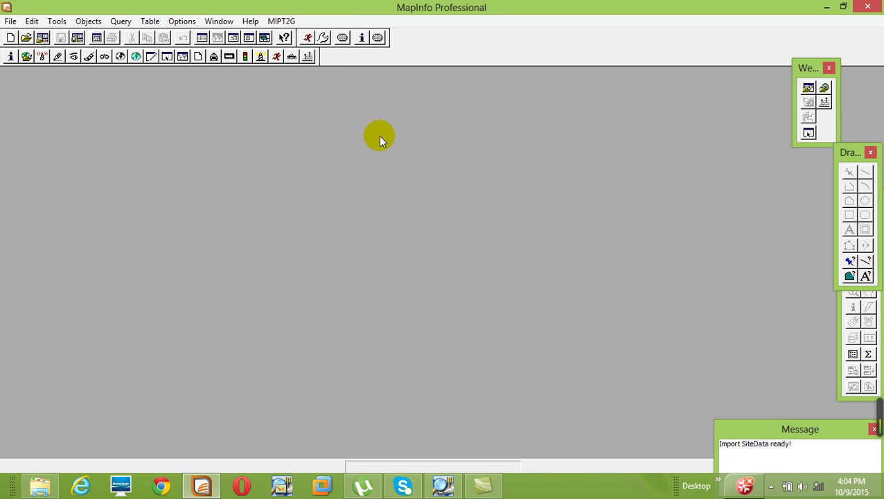
- Accept the cell fill style and create the MIPTsite and MIPTcell layers as a new map
click(41, 60)
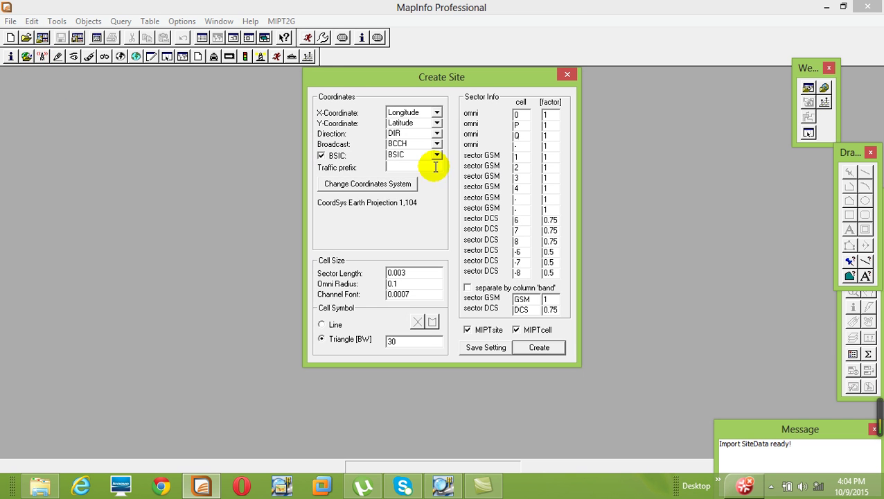
click(432, 321)
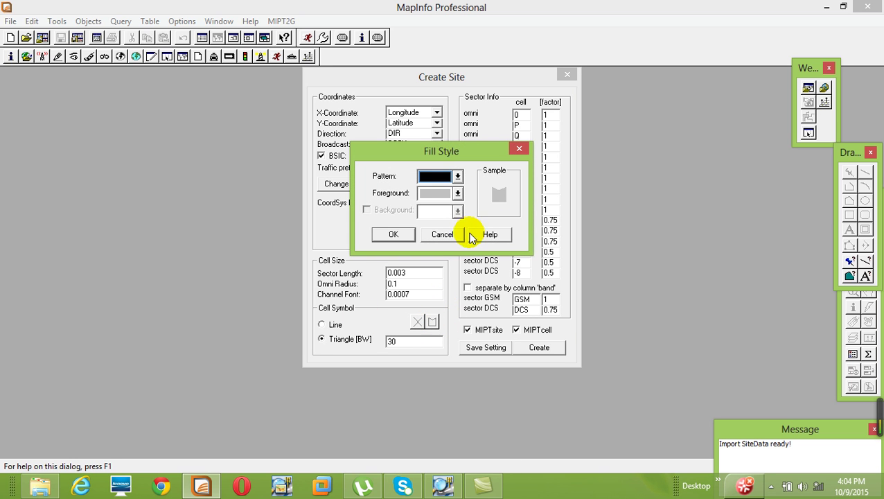
click(393, 234)
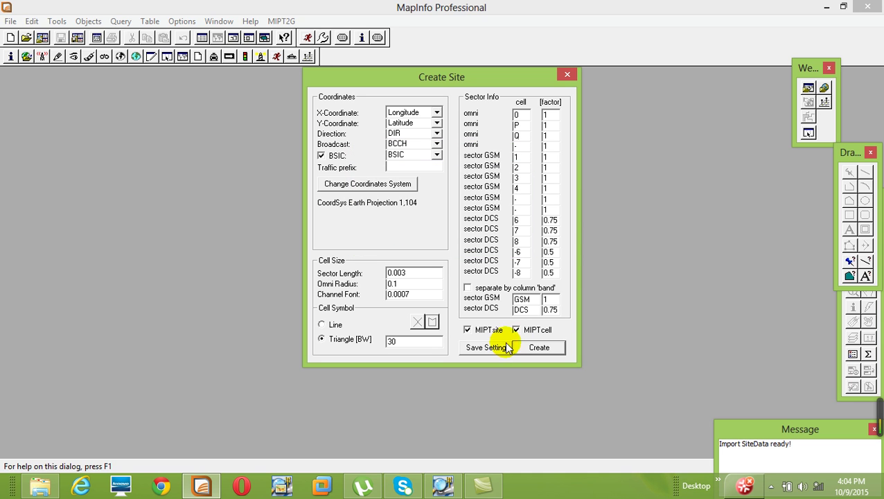
click(539, 347)
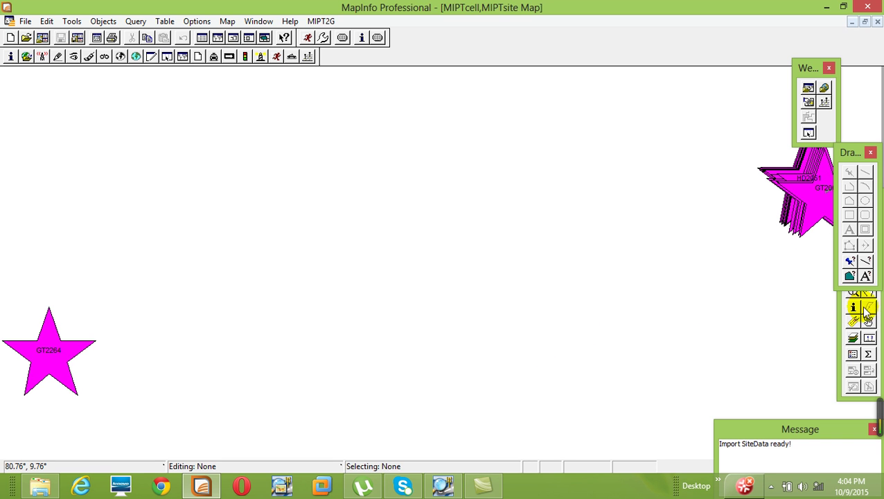
- Zoom into the GT sites until GT2058 and its sectors 76, 81 and 70 fill the view
click(853, 276)
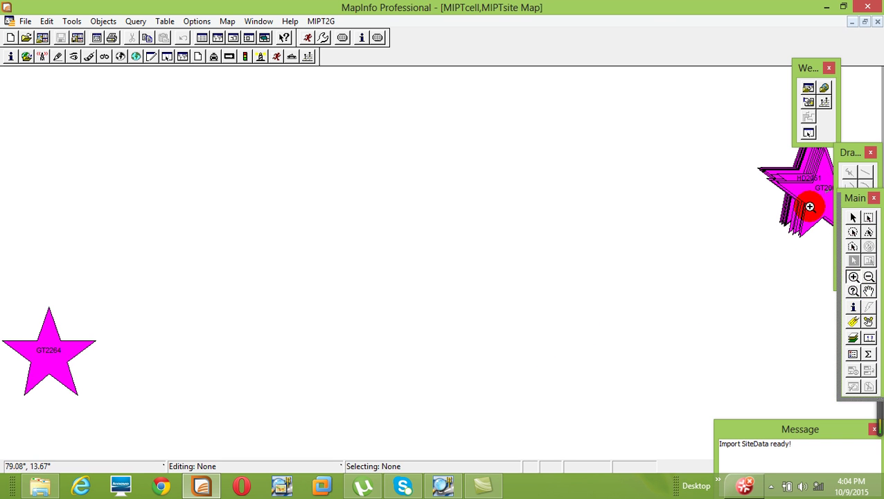
click(827, 207)
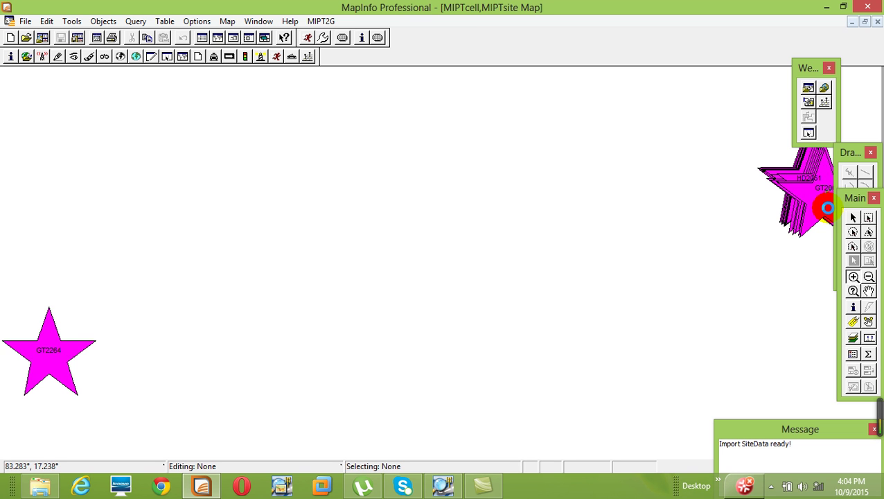
click(567, 264)
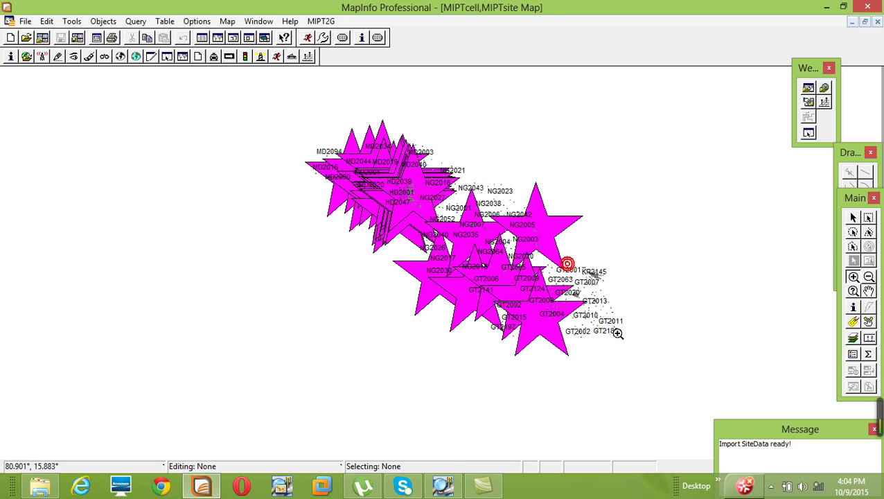
click(270, 216)
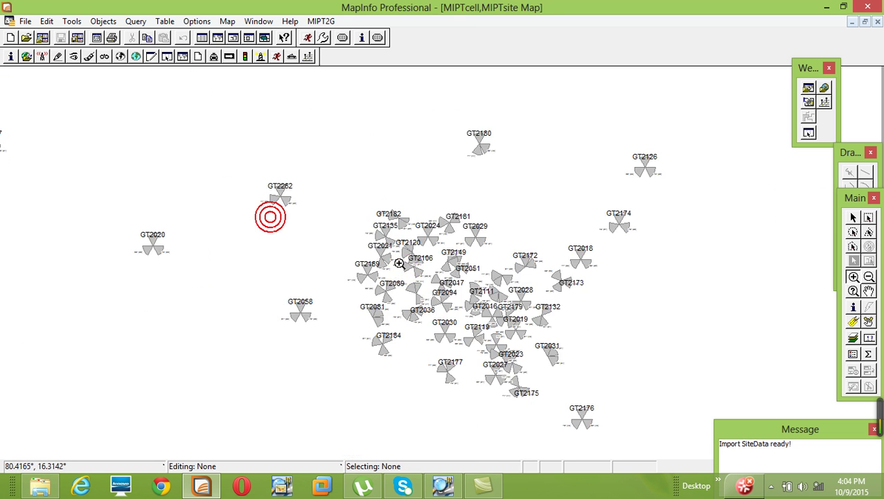
drag(142, 220, 428, 356)
drag(412, 249, 516, 359)
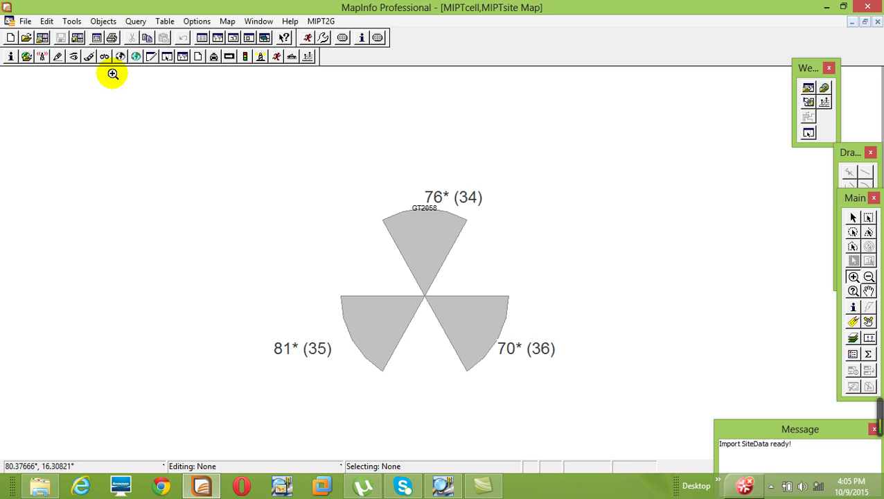
- Run a Frequency Search for channel 70 on MIPTsite and zoom out over the highlighted sectors
click(89, 56)
click(630, 120)
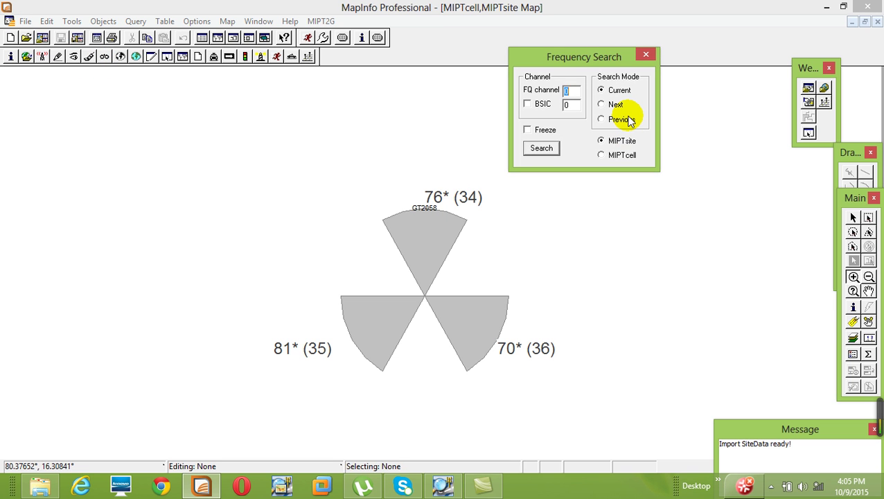
click(549, 145)
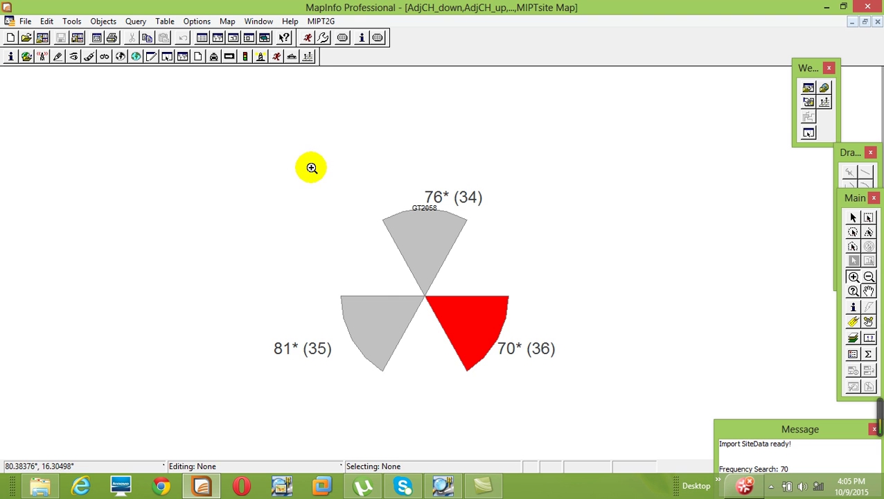
scroll(310, 167, down, 2)
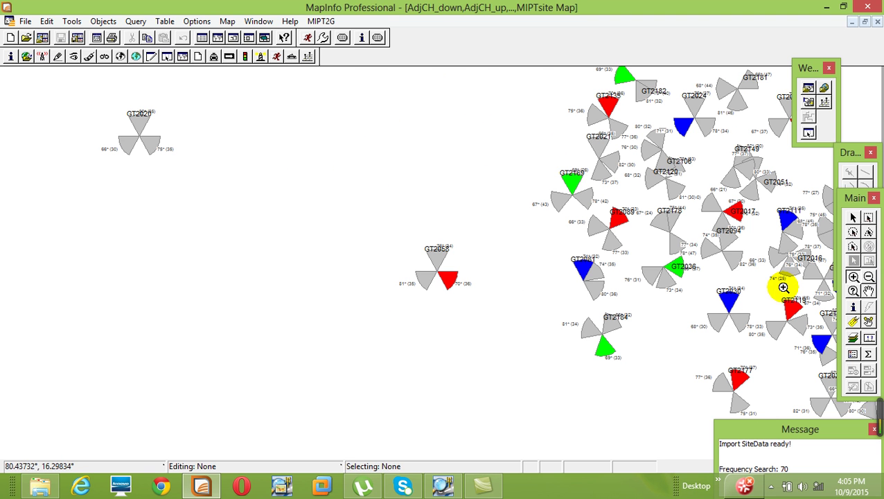
- Pan the map with the Grabber to centre the cluster of highlighted sites
click(868, 291)
drag(859, 287, 510, 334)
drag(470, 205, 641, 317)
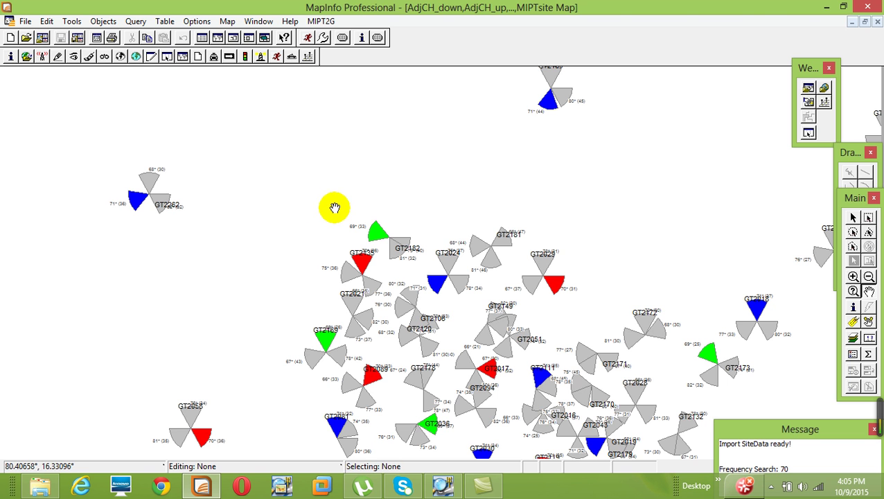
- Minimize MapInfo to reveal the making new sites folder and bring up the screen recorder's controls
click(825, 7)
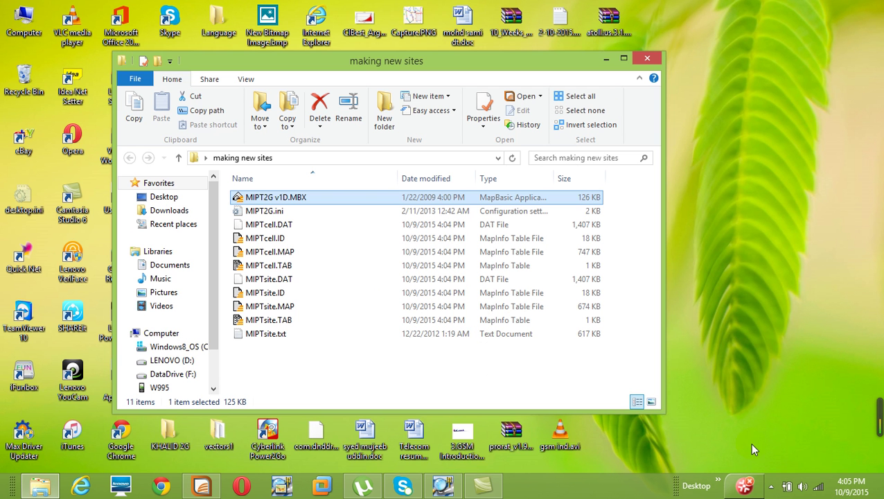
click(771, 489)
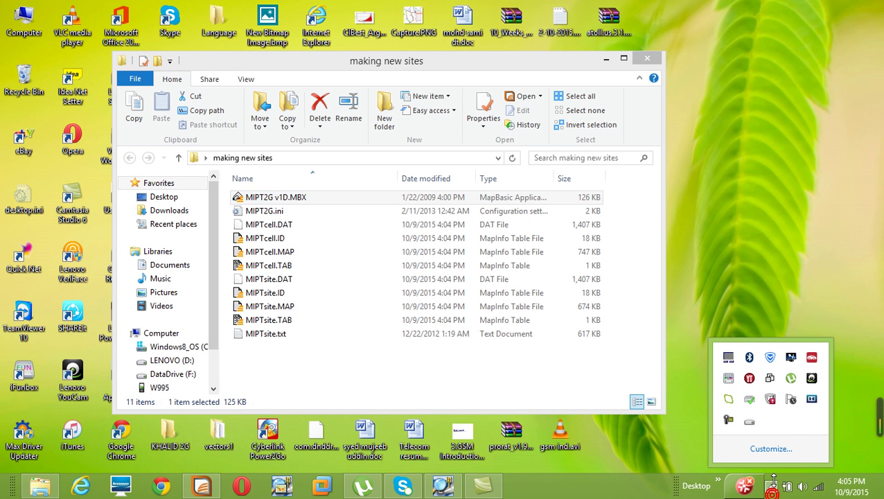
click(729, 416)
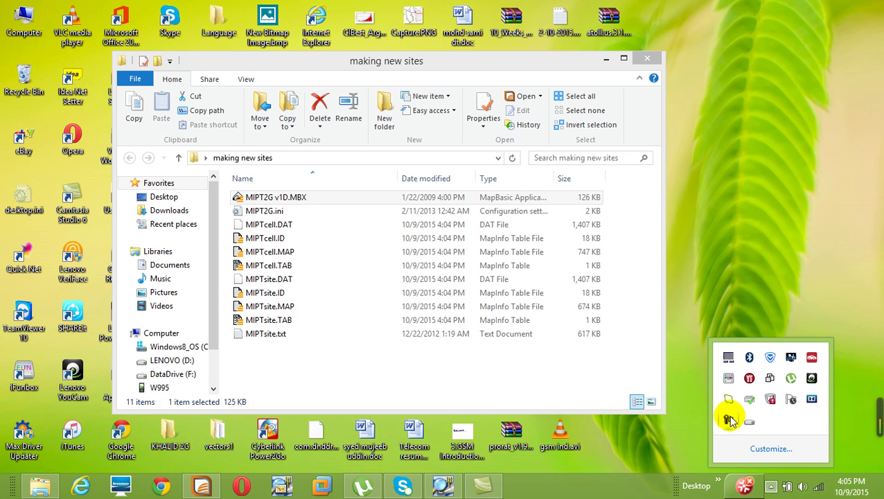